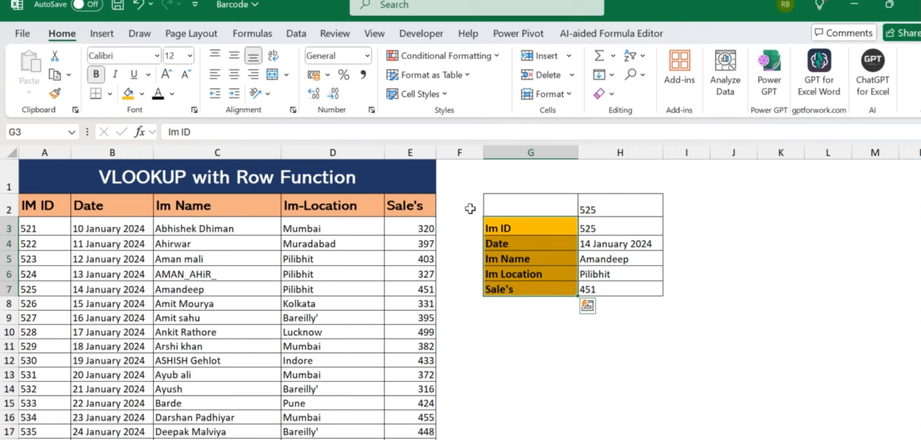
{"action": "left_click", "coordinate": [471, 208]}
{"action": "left_click", "coordinate": [102, 176]}
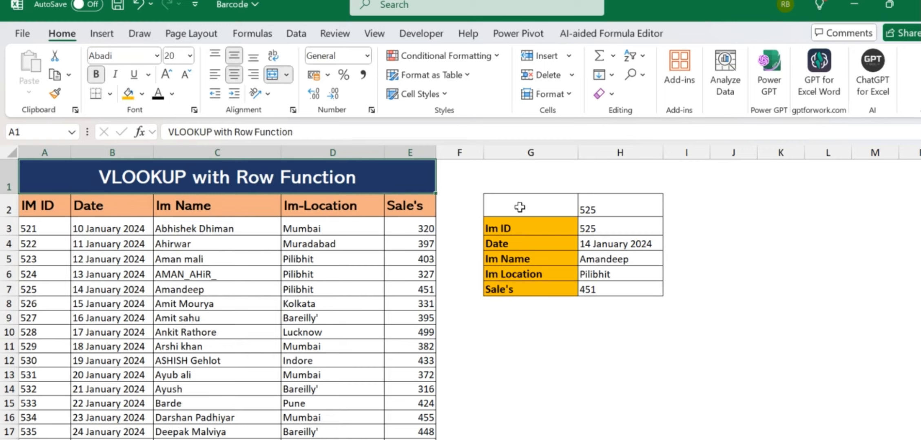
{"action": "left_click", "coordinate": [598, 198]}
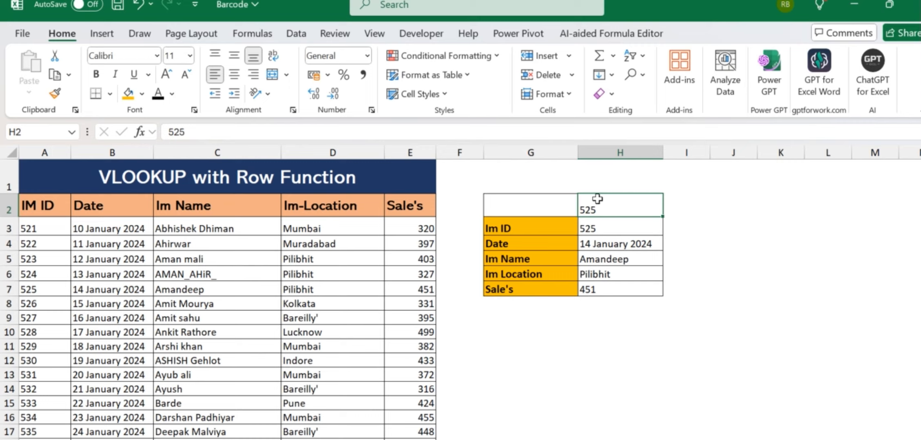
{"action": "type", "text": "53"}
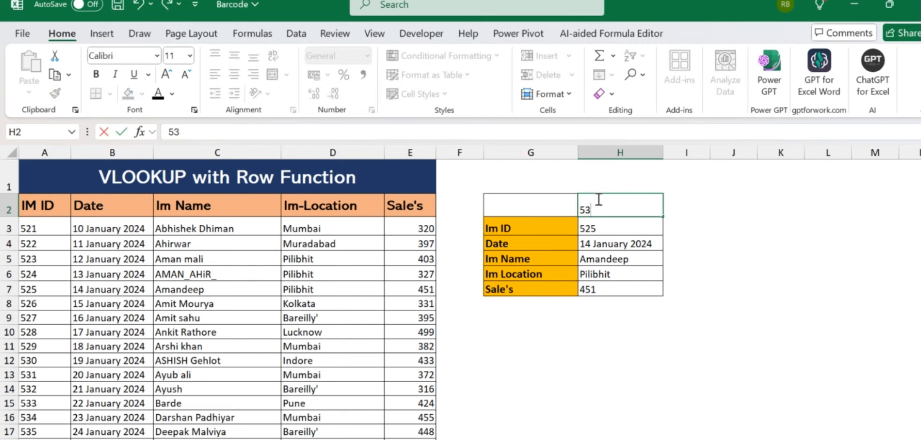
{"action": "type", "text": "1"}
{"action": "key", "text": "Return"}
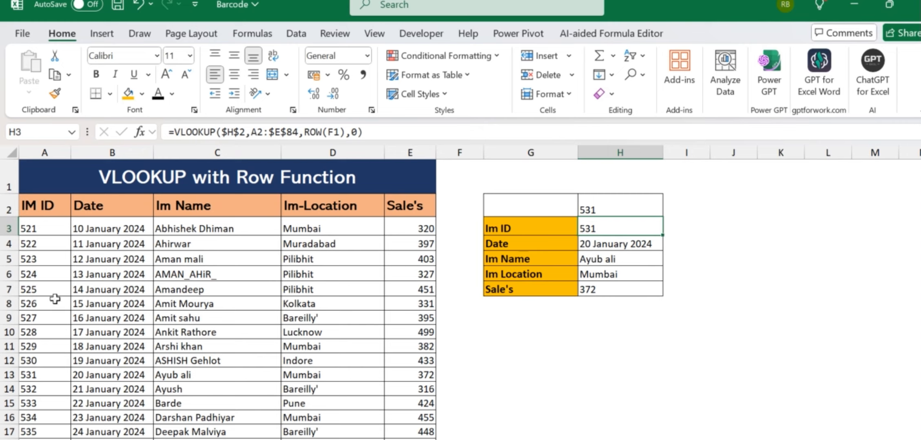
{"action": "left_click_drag", "start_coordinate": [37, 371], "coordinate": [399, 374]}
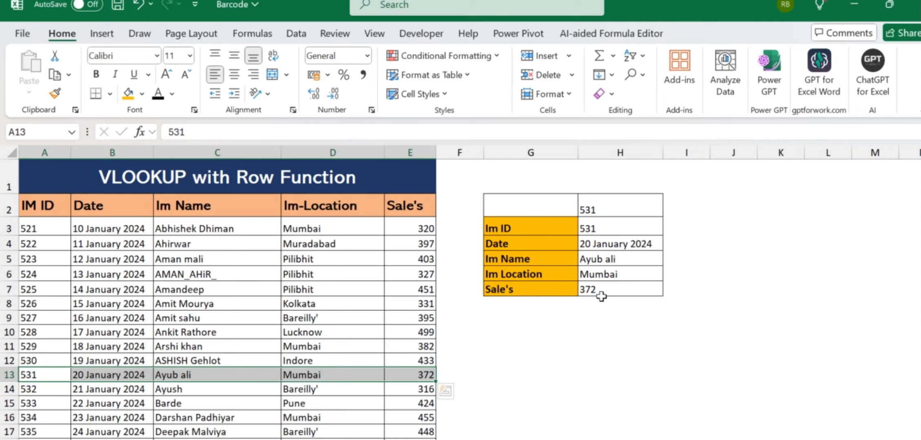
- Select and copy the entire VLOOKUP worksheet
{"action": "left_click", "coordinate": [549, 356]}
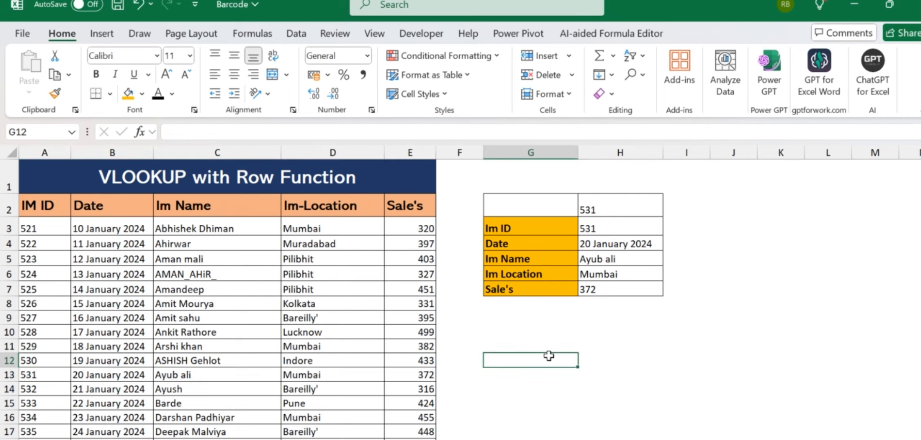
{"action": "key", "text": "ctrl+Page_Down"}
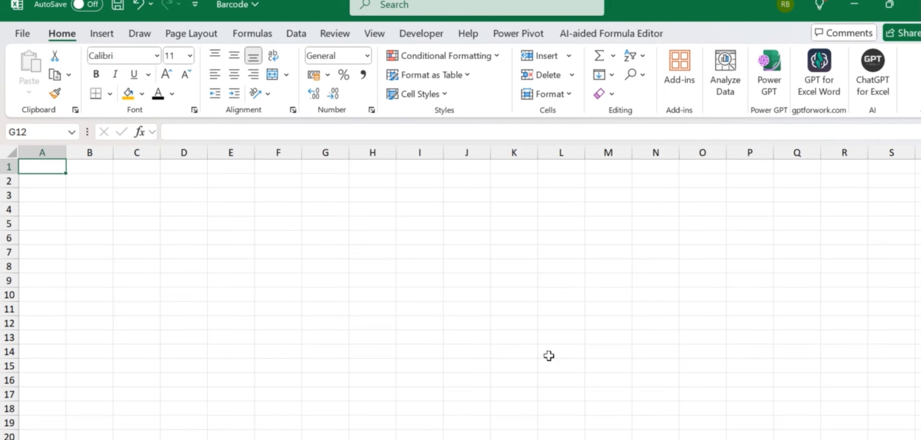
{"action": "key", "text": "ctrl+Page_Up"}
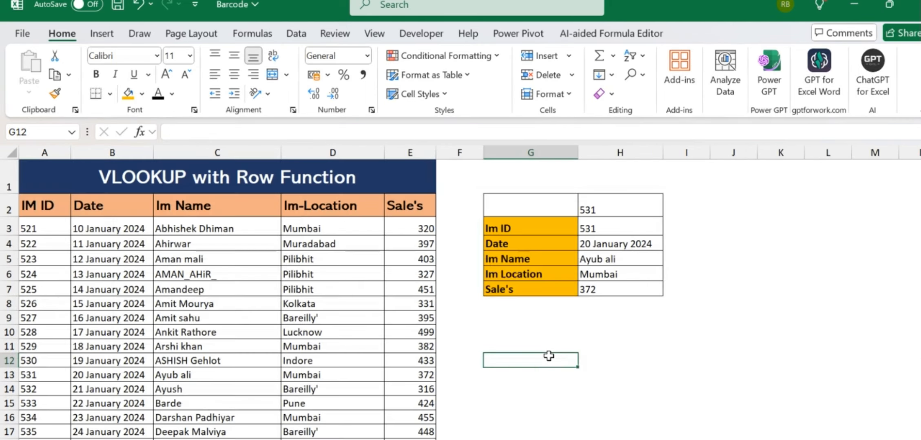
{"action": "left_click", "coordinate": [9, 151]}
{"action": "key", "text": "ctrl+c"}
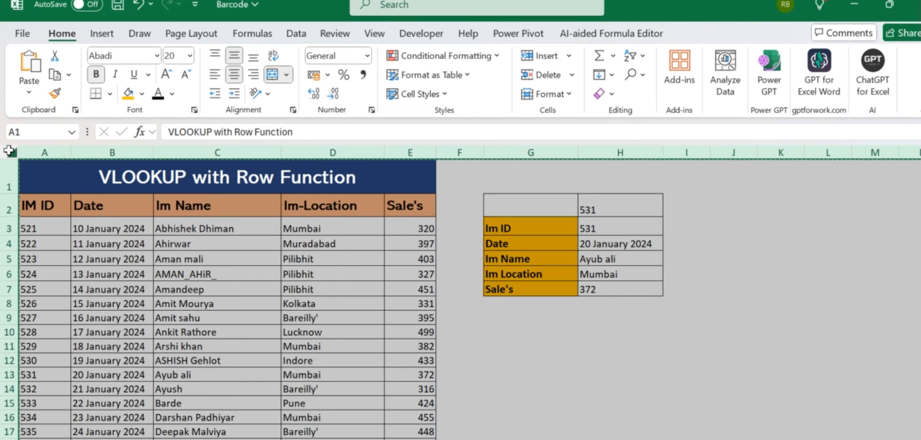
- Paste the copy onto the blank worksheet and switch off its gridlines
{"action": "key", "text": "ctrl+Page_Down"}
{"action": "key", "text": "ctrl+v"}
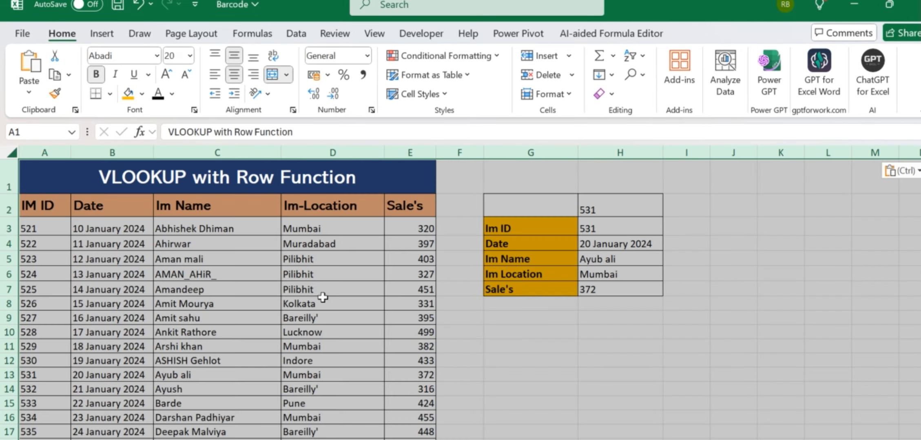
{"action": "left_click", "coordinate": [481, 352]}
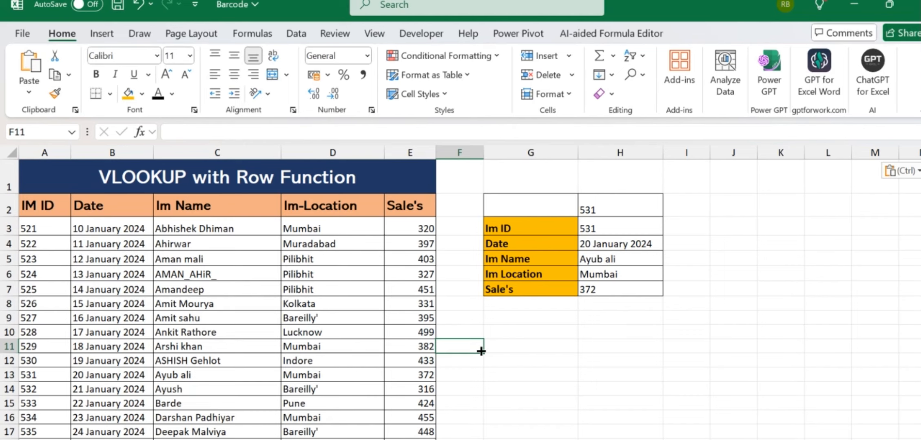
{"action": "key", "text": "alt+w"}
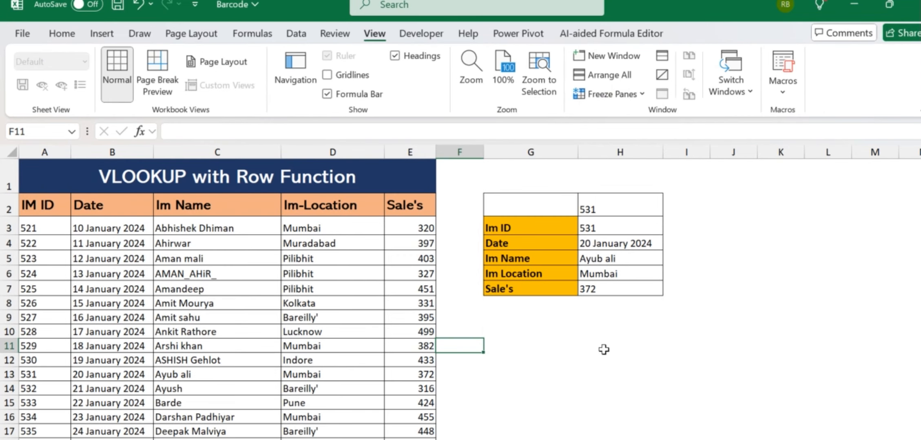
{"action": "left_click", "coordinate": [642, 356]}
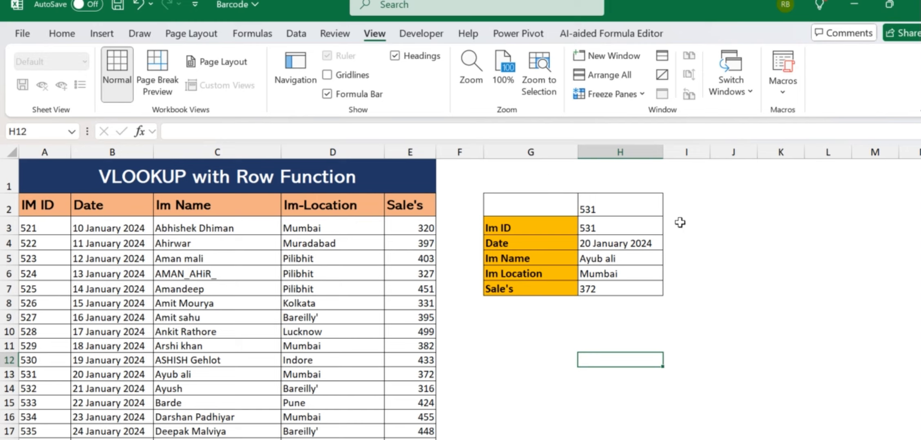
- Delete all values in column H, narrow column F, and select H2
{"action": "left_click", "coordinate": [619, 151]}
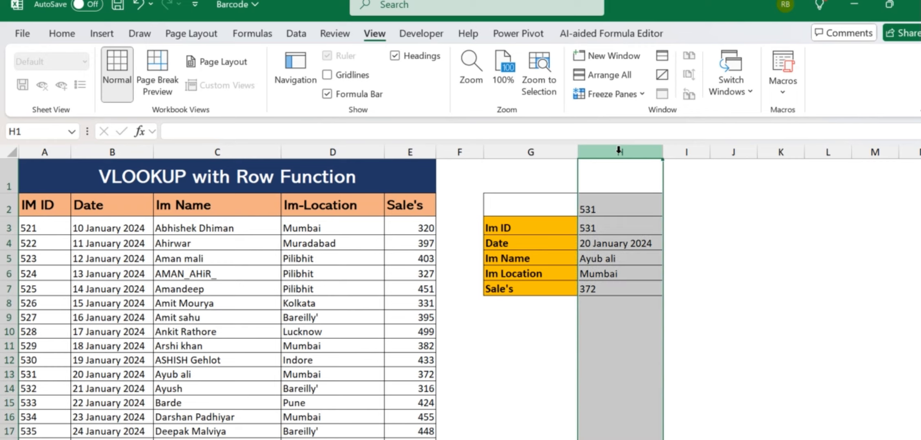
{"action": "key", "text": "Delete"}
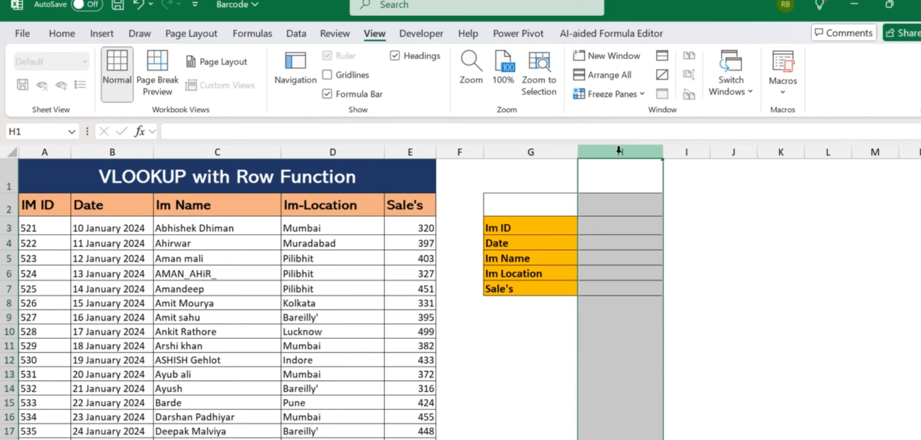
{"action": "left_click", "coordinate": [641, 171]}
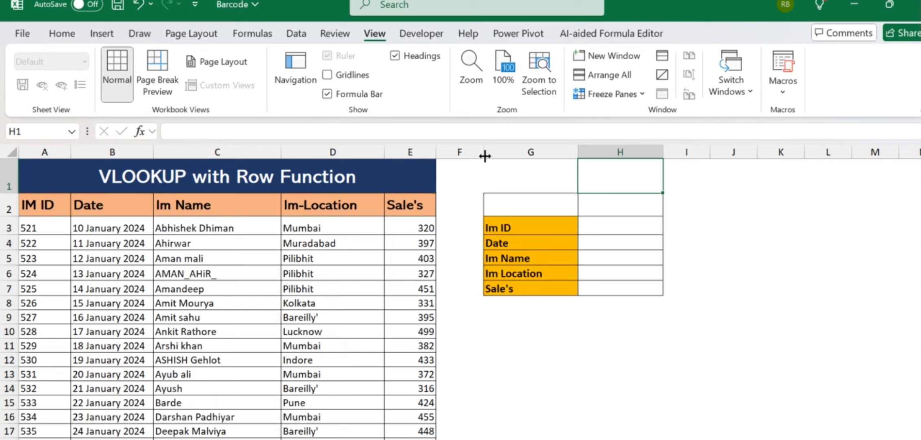
{"action": "left_click_drag", "start_coordinate": [485, 156], "coordinate": [475, 156]}
{"action": "left_click", "coordinate": [596, 205]}
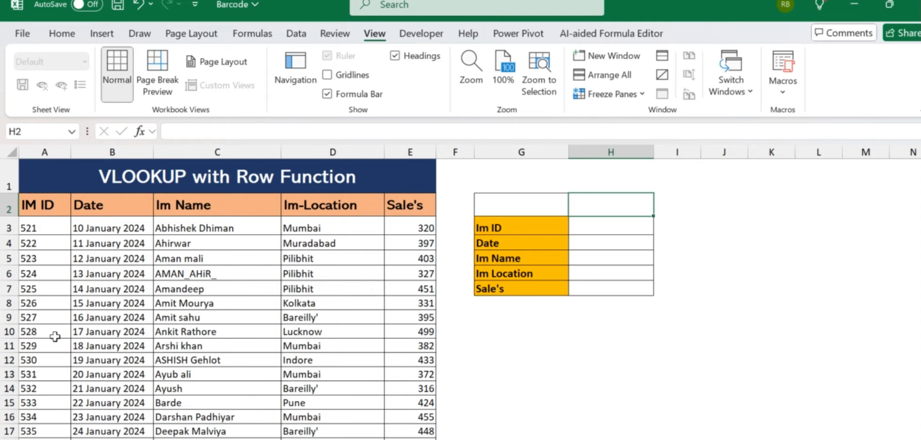
{"action": "scroll", "coordinate": [56, 337], "scroll_direction": "down", "scroll_amount": 3}
{"action": "scroll", "coordinate": [55, 336], "scroll_direction": "up", "scroll_amount": 3}
{"action": "scroll", "coordinate": [55, 336], "scroll_direction": "down", "scroll_amount": 10}
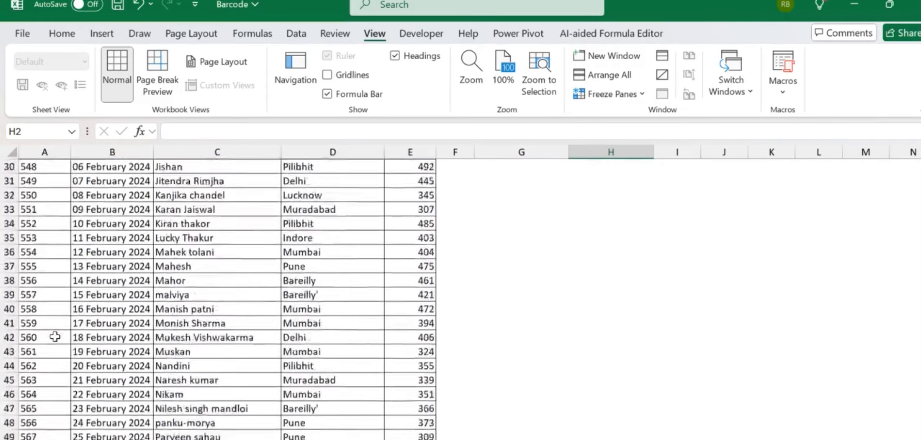
{"action": "scroll", "coordinate": [55, 337], "scroll_direction": "down", "scroll_amount": 9}
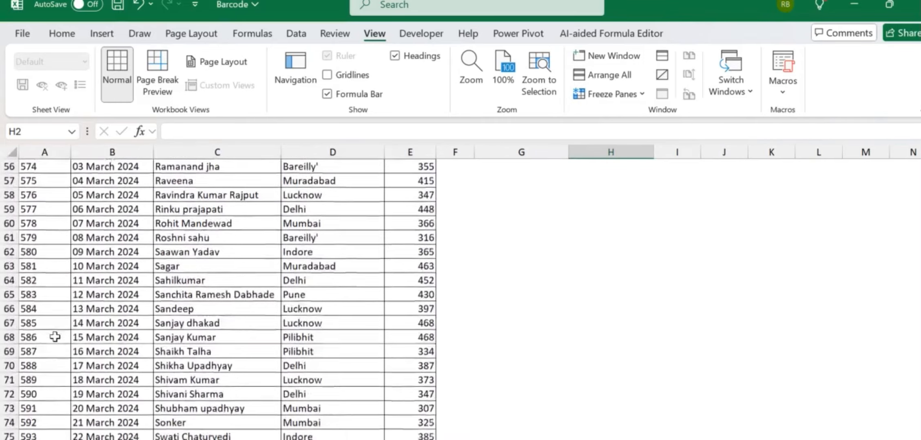
{"action": "scroll", "coordinate": [55, 337], "scroll_direction": "down", "scroll_amount": 9}
{"action": "scroll", "coordinate": [55, 337], "scroll_direction": "up", "scroll_amount": 20}
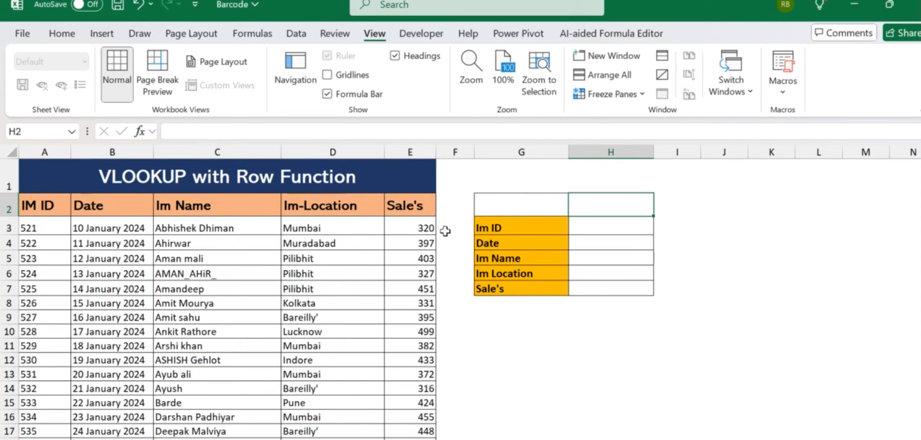
- Type 527, the ID from row 9, into the lookup cell H2
{"action": "left_click", "coordinate": [521, 217]}
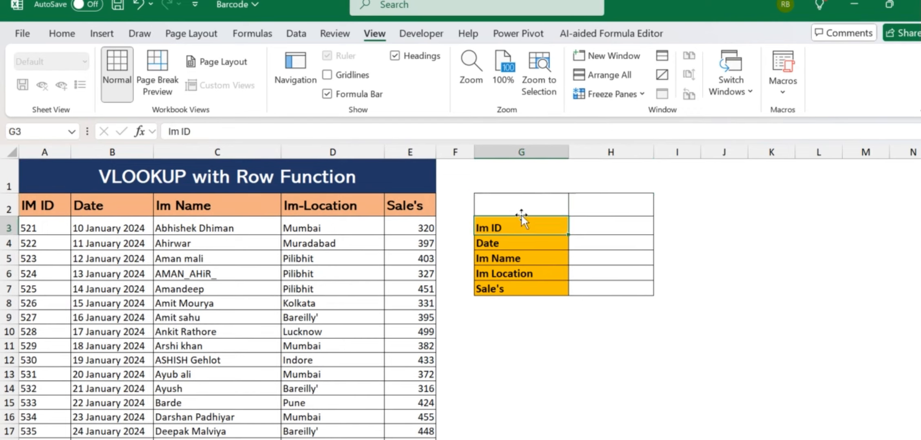
{"action": "left_click", "coordinate": [56, 312]}
{"action": "key", "text": "Right"}
{"action": "key", "text": "Right"}
{"action": "key", "text": "Right"}
{"action": "key", "text": "Right"}
{"action": "key", "text": "Right"}
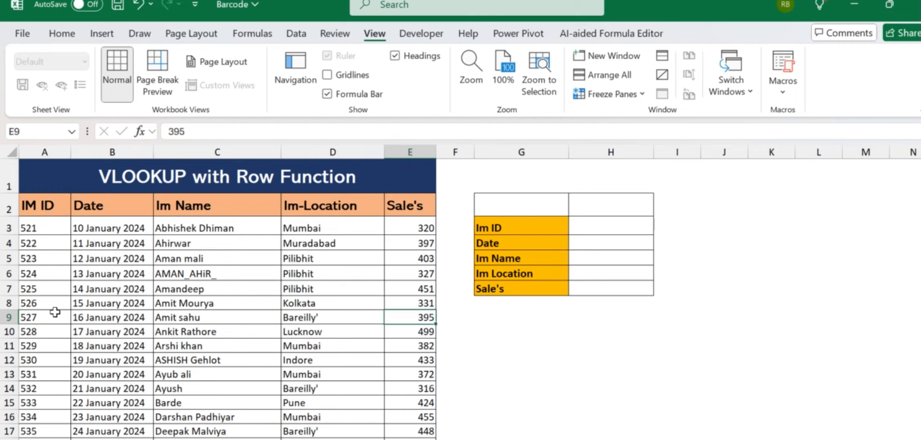
{"action": "key", "text": "Up"}
{"action": "key", "text": "Up"}
{"action": "key", "text": "Up"}
{"action": "key", "text": "Up"}
{"action": "key", "text": "Up"}
{"action": "key", "text": "Up"}
{"action": "key", "text": "Up"}
{"action": "key", "text": "Right"}
{"action": "key", "text": "Right"}
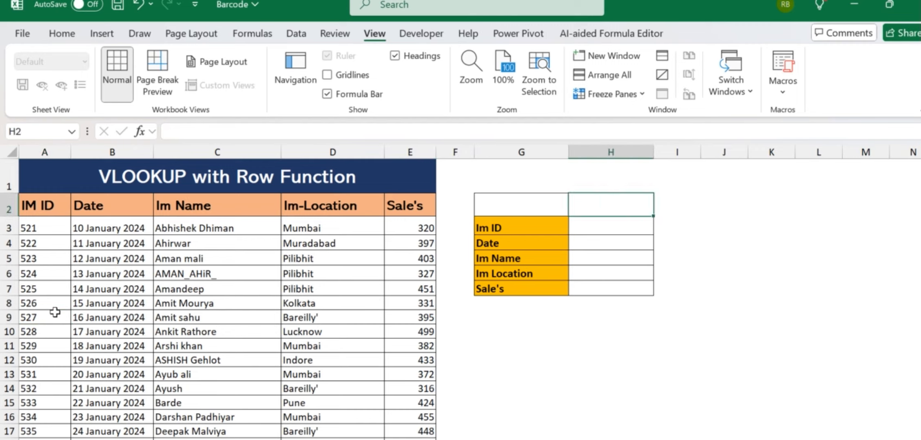
{"action": "type", "text": "5"}
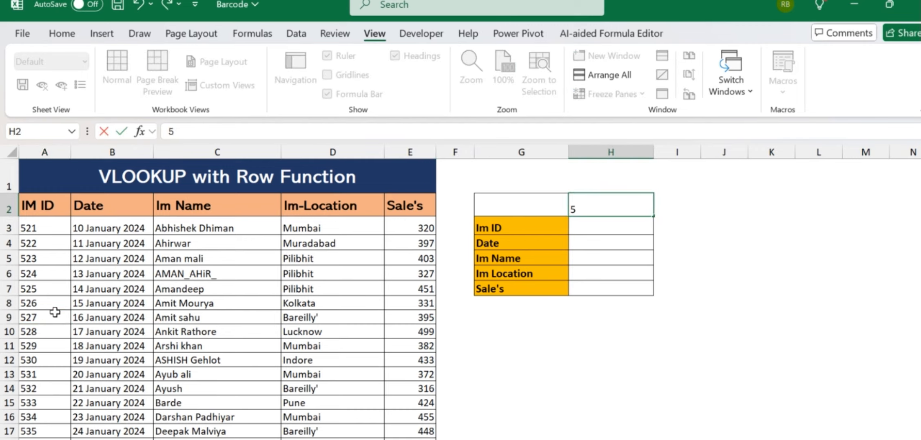
{"action": "type", "text": "27"}
{"action": "key", "text": "Return"}
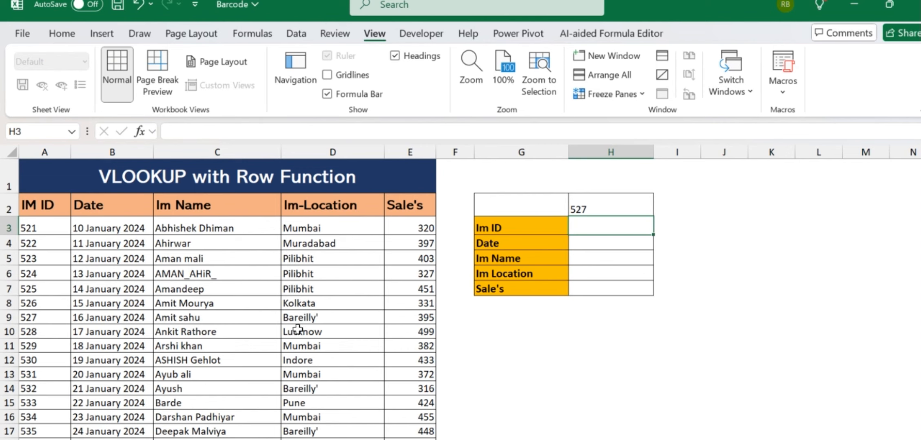
{"action": "left_click", "coordinate": [583, 208]}
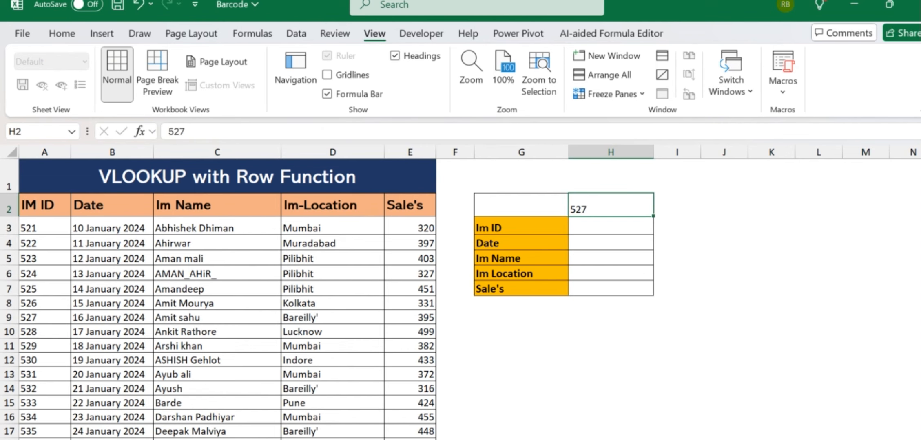
{"action": "left_click", "coordinate": [70, 34]}
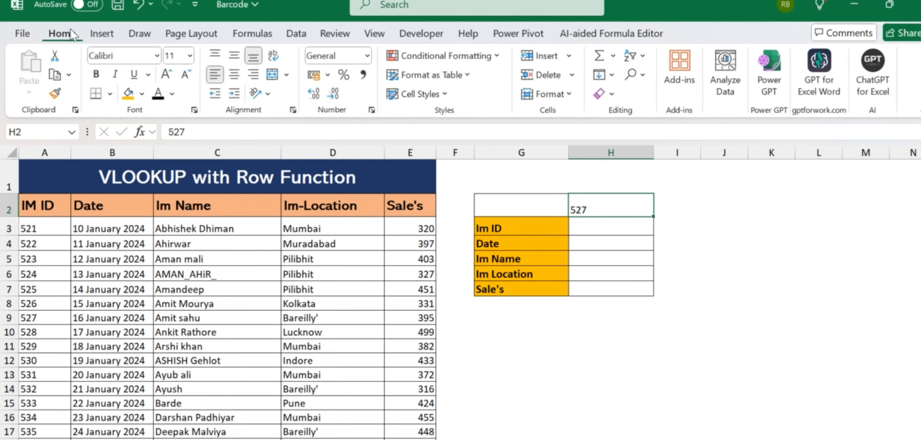
- Delete the Sale's label from cell G7
{"action": "left_click", "coordinate": [321, 186]}
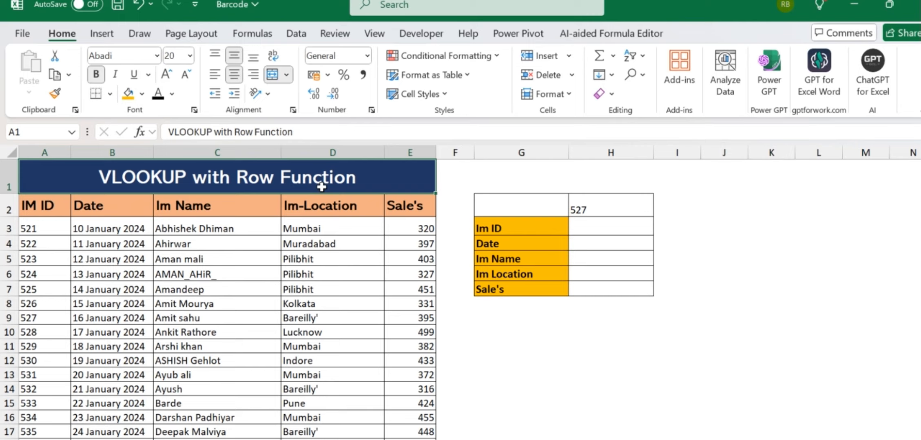
{"action": "left_click", "coordinate": [506, 222]}
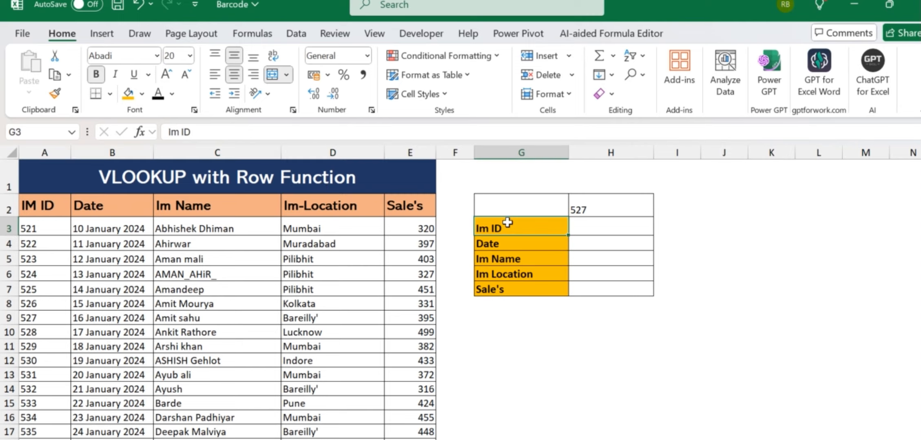
{"action": "left_click", "coordinate": [519, 293]}
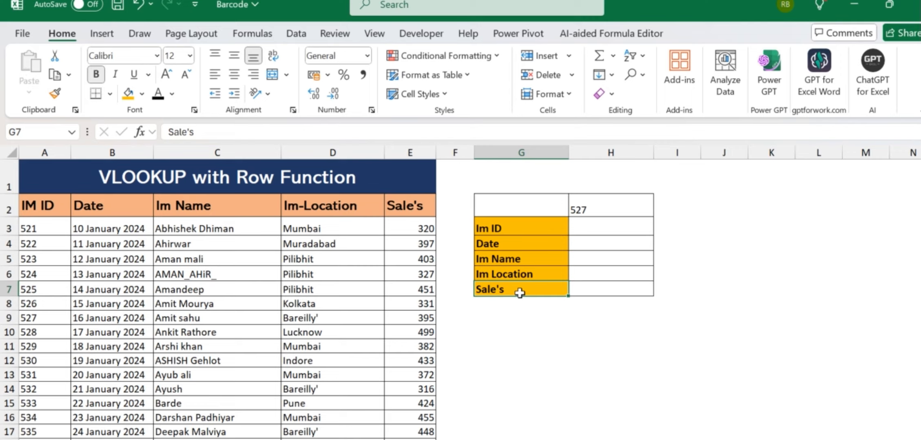
{"action": "key", "text": "Delete"}
- Try changing the number format of row G7:H7, leaving it unchanged
{"action": "key", "text": "shift+Right"}
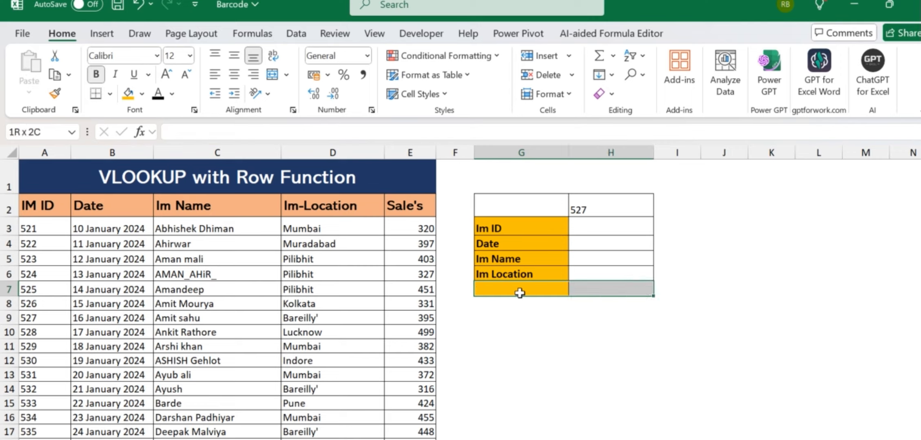
{"action": "key", "text": "alt"}
{"action": "type", "text": "hnn"}
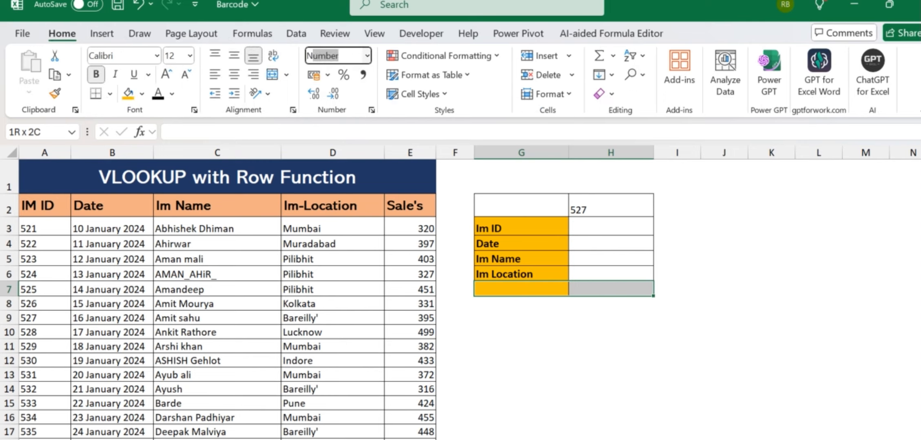
{"action": "key", "text": "Right"}
{"action": "key", "text": "Down"}
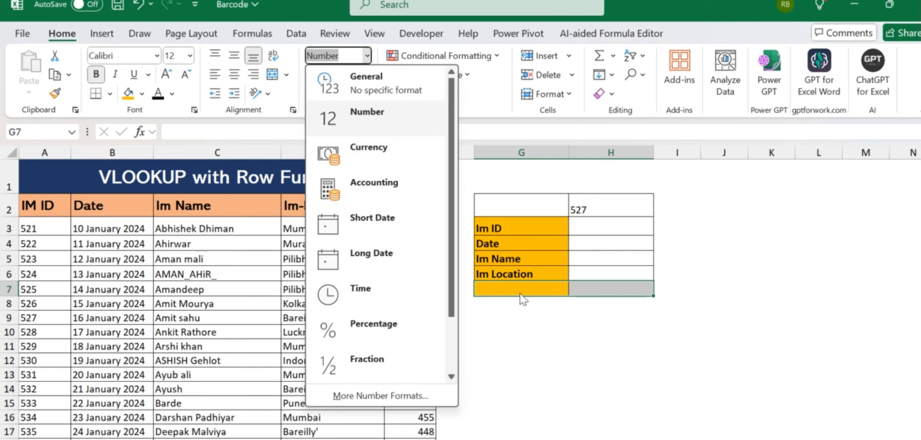
{"action": "left_click", "coordinate": [661, 365]}
{"action": "key", "text": "Right"}
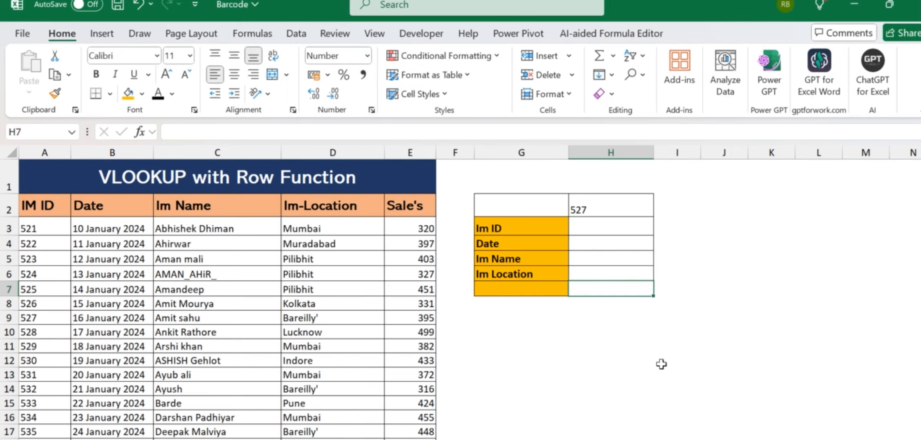
{"action": "left_click", "coordinate": [661, 364]}
{"action": "key", "text": "Up"}
{"action": "key", "text": "Left"}
{"action": "key", "text": "Up"}
{"action": "key", "text": "Up"}
{"action": "key", "text": "Up"}
{"action": "key", "text": "Left"}
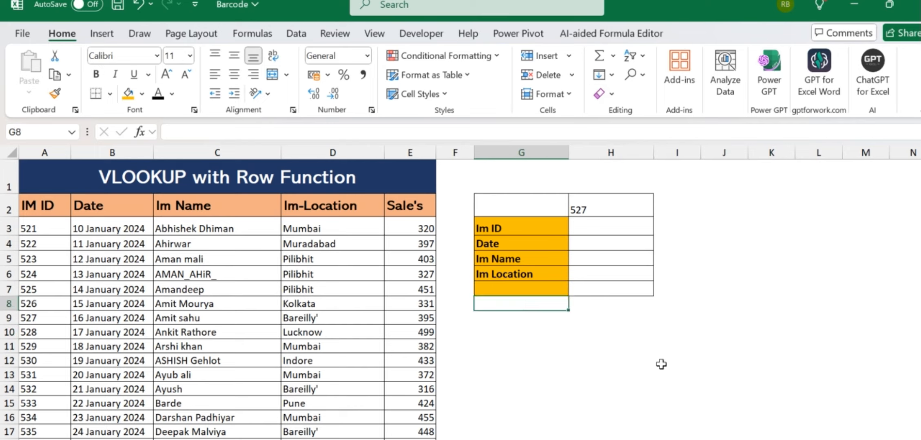
{"action": "key", "text": "Up"}
{"action": "key", "text": "shift+Right"}
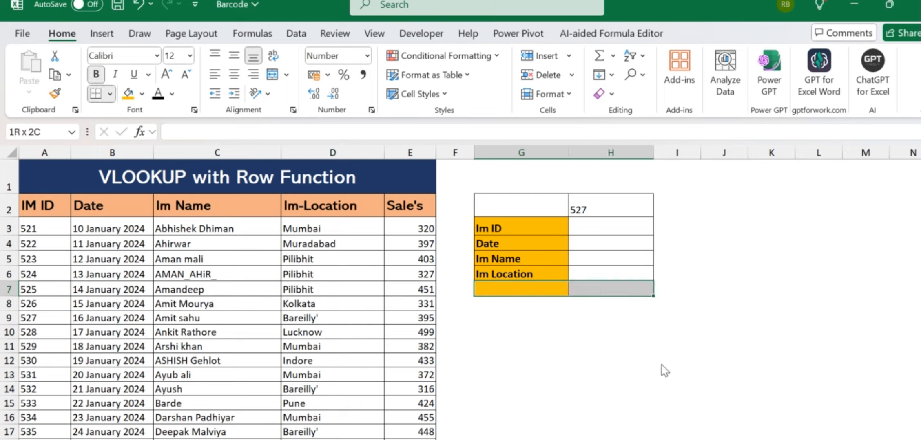
{"action": "key", "text": "alt+h"}
{"action": "key", "text": "n"}
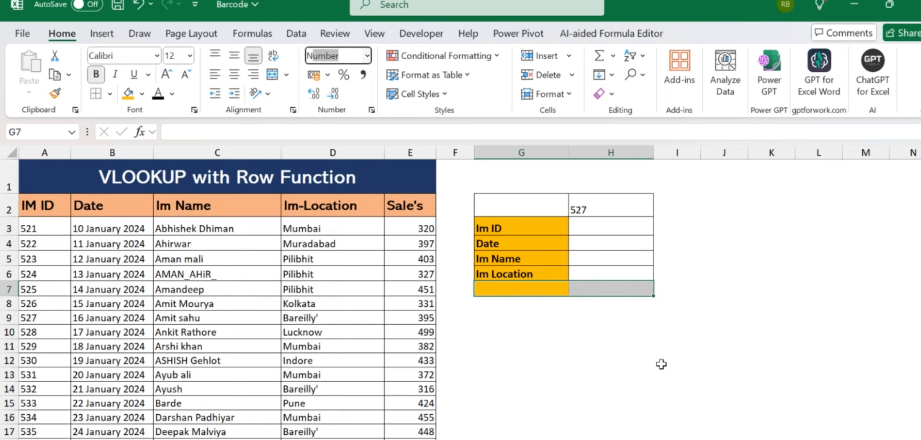
{"action": "left_click", "coordinate": [605, 349]}
- Apply All Borders to the lookup box G2:H6
{"action": "key", "text": "Up"}
{"action": "key", "text": "Up"}
{"action": "key", "text": "Left"}
{"action": "key", "text": "Up"}
{"action": "key", "text": "Up"}
{"action": "key", "text": "Up"}
{"action": "key", "text": "Up"}
{"action": "key", "text": "Up"}
{"action": "key", "text": "Up"}
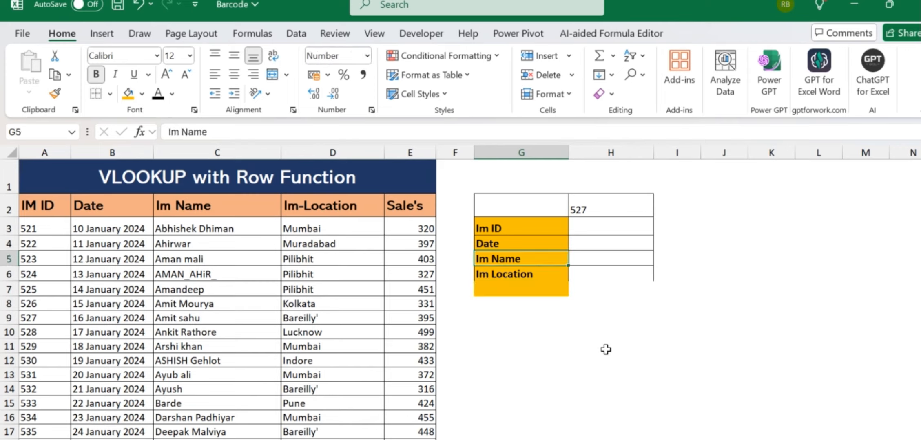
{"action": "key", "text": "Up"}
{"action": "key", "text": "shift+Right"}
{"action": "key", "text": "shift+Down"}
{"action": "key", "text": "shift+Down"}
{"action": "key", "text": "shift+Down"}
{"action": "key", "text": "shift+Down"}
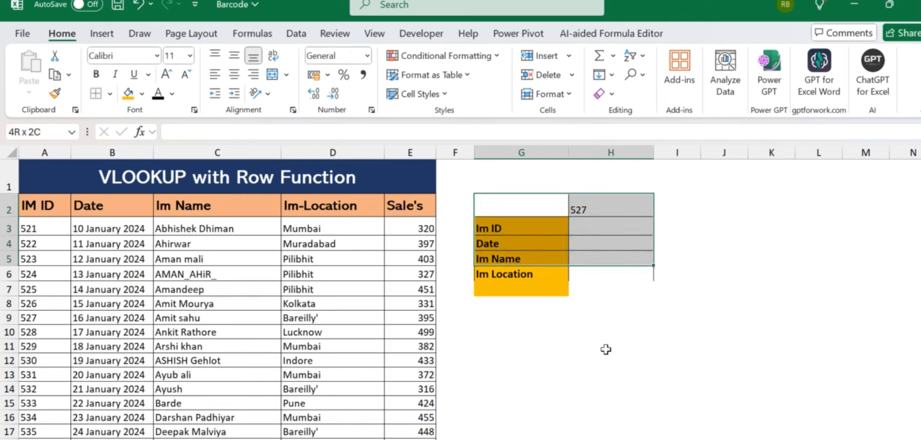
{"action": "key", "text": "alt+h"}
{"action": "key", "text": "b"}
{"action": "key", "text": "a"}
- Set G7's fill to No Fill and move to the Im ID result cell H3
{"action": "key", "text": "Down"}
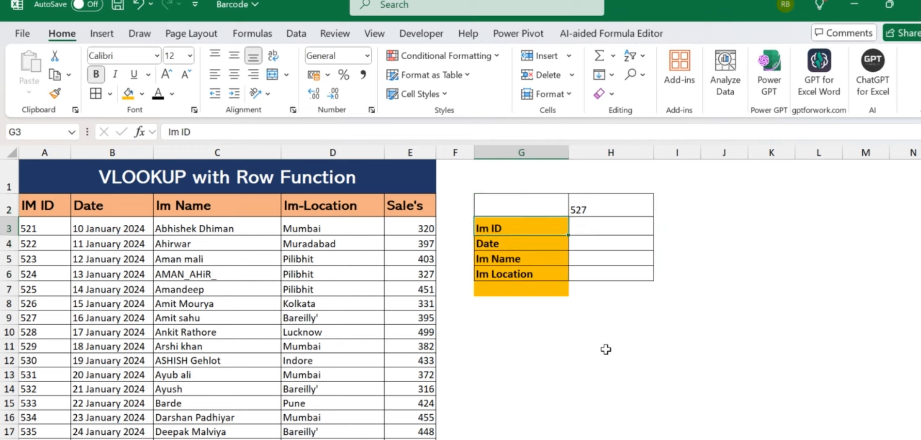
{"action": "key", "text": "Down"}
{"action": "key", "text": "Down"}
{"action": "key", "text": "Down"}
{"action": "key", "text": "Down"}
{"action": "key", "text": "alt+h"}
{"action": "key", "text": "h"}
{"action": "key", "text": "n"}
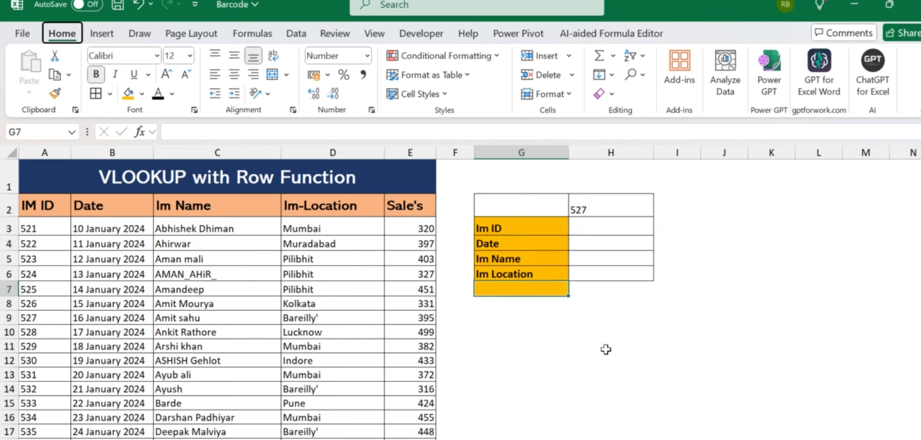
{"action": "key", "text": "Right"}
{"action": "key", "text": "Right"}
{"action": "key", "text": "Left"}
{"action": "key", "text": "Up"}
{"action": "key", "text": "Up"}
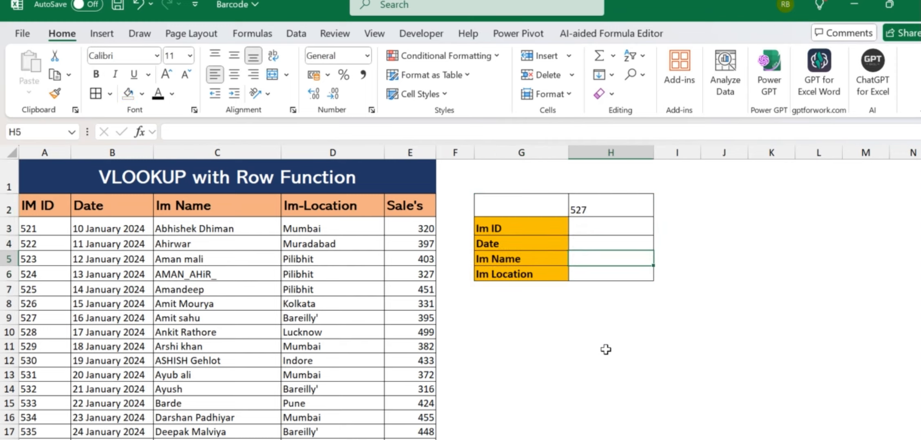
{"action": "key", "text": "Left"}
{"action": "key", "text": "Up"}
{"action": "key", "text": "Up"}
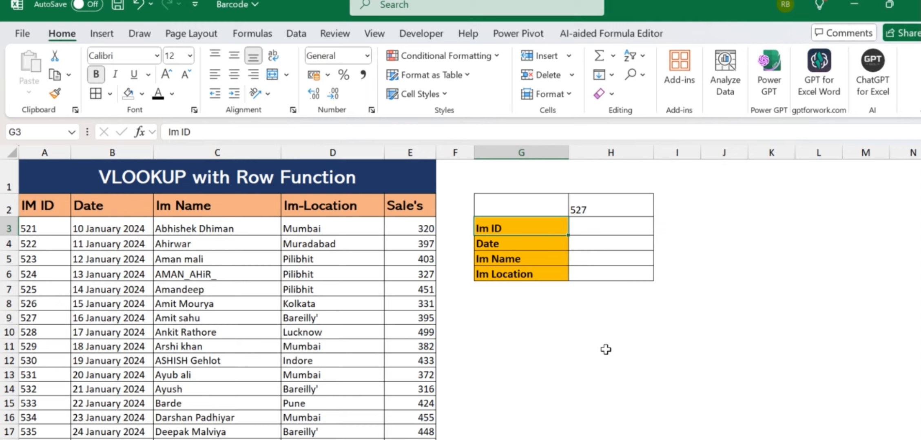
{"action": "key", "text": "Right"}
- In H3, start =VLOOKUP( with the lookup value locked as $H$2
{"action": "type", "text": "="}
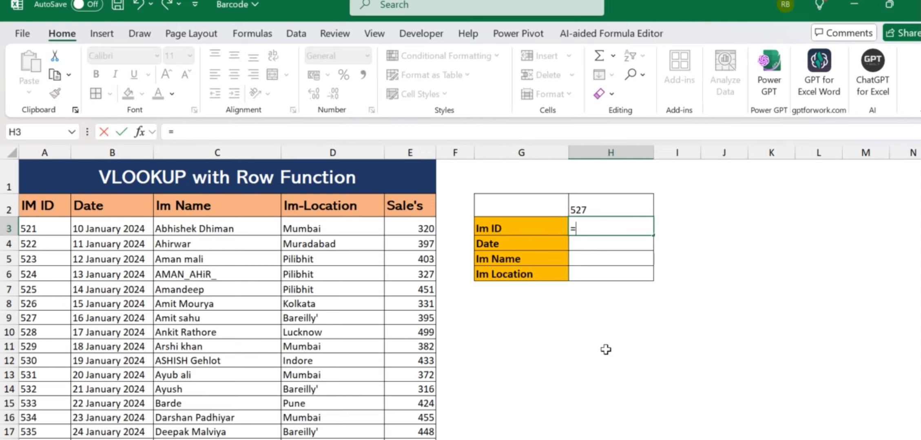
{"action": "type", "text": "vl"}
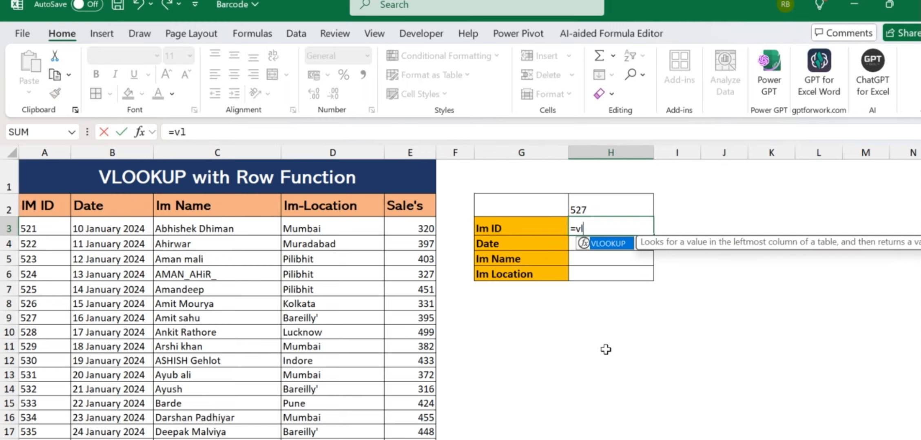
{"action": "key", "text": "Tab"}
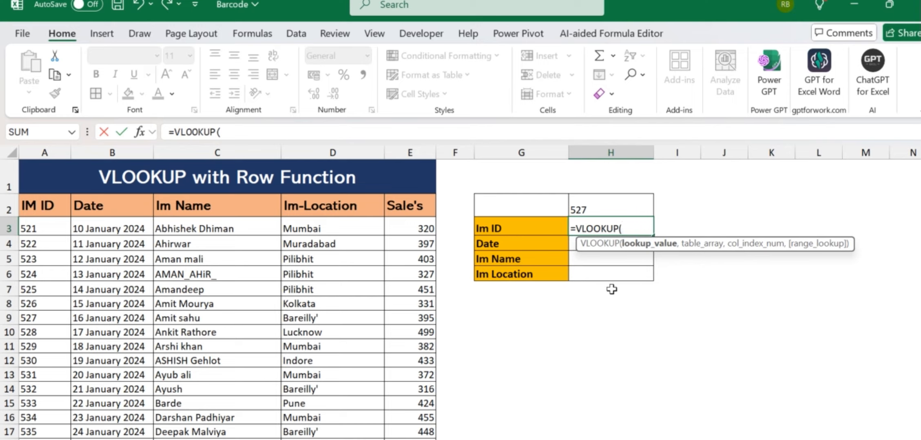
{"action": "left_click", "coordinate": [587, 205]}
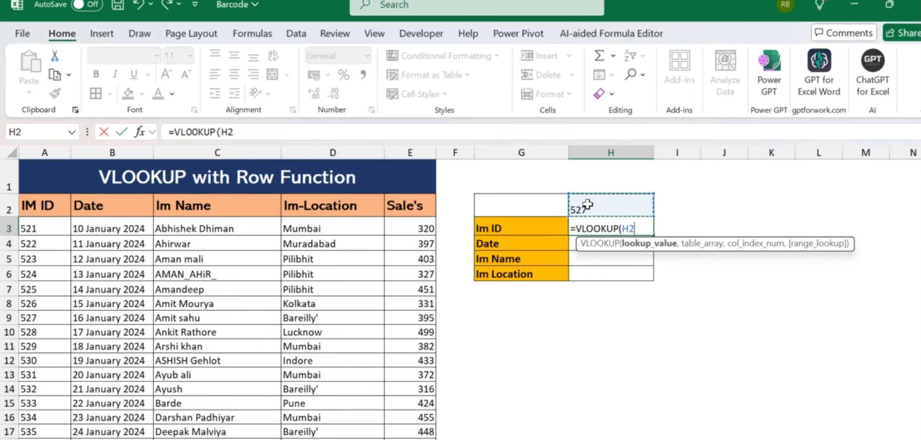
{"action": "key", "text": "F4"}
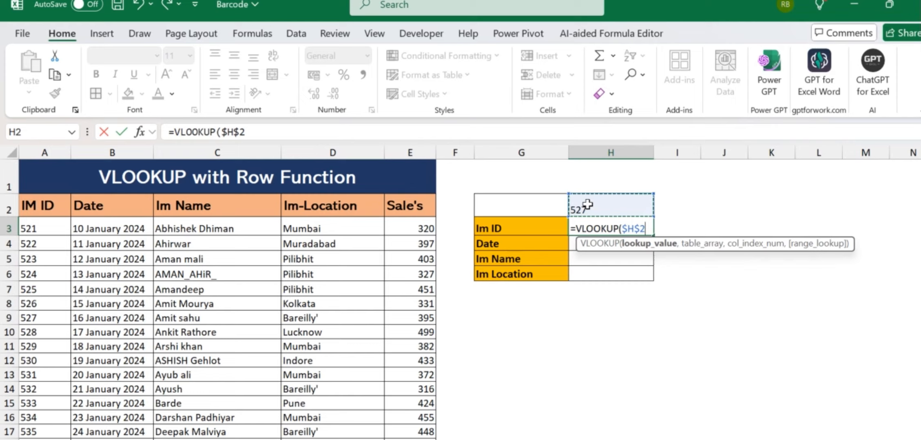
{"action": "type", "text": ","}
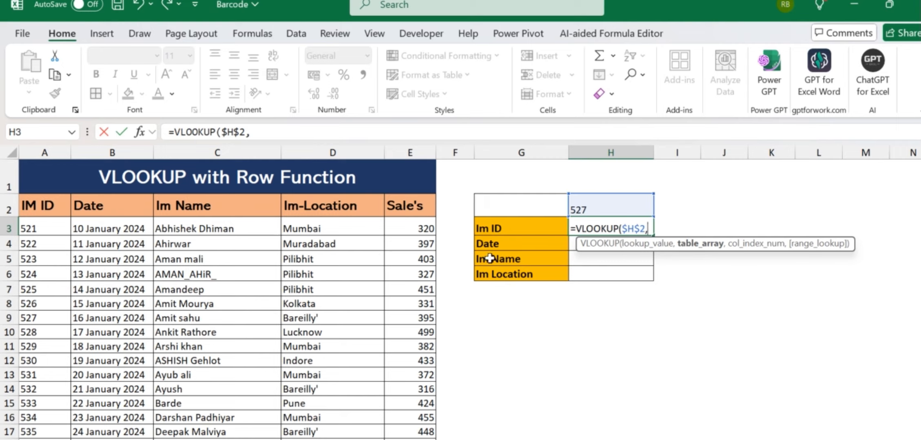
- Add A2:E84 as the table range, made absolute as $A$2:$E$84
{"action": "left_click", "coordinate": [51, 209]}
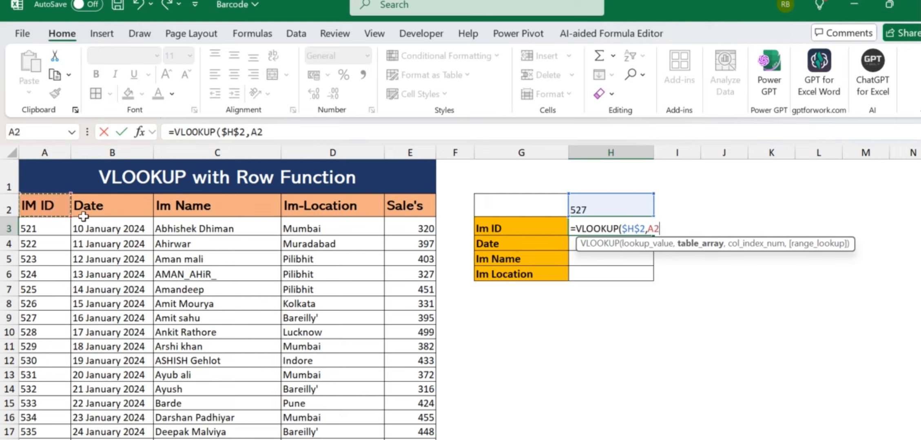
{"action": "left_click_drag", "start_coordinate": [83, 216], "coordinate": [397, 401]}
{"action": "scroll", "coordinate": [593, 353], "scroll_direction": "up", "scroll_amount": 20}
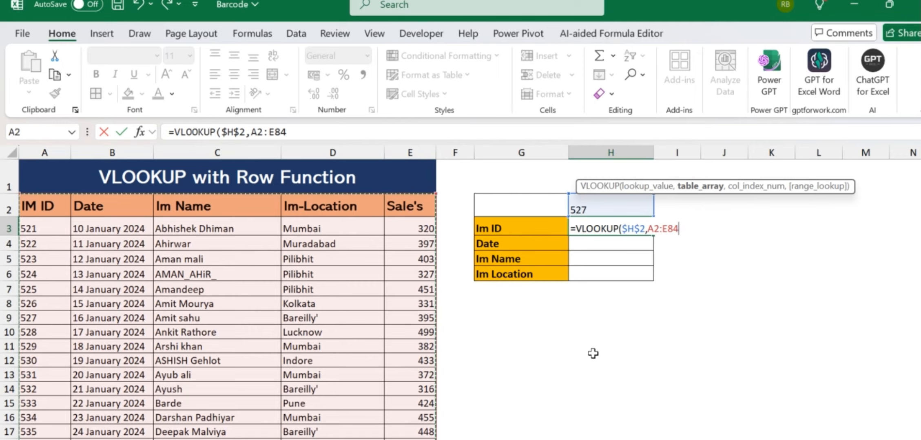
{"action": "key", "text": "F4"}
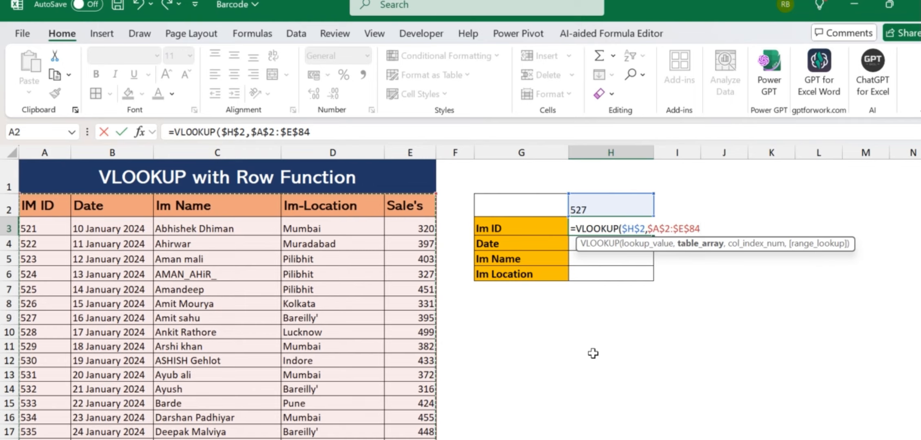
{"action": "type", "text": ","}
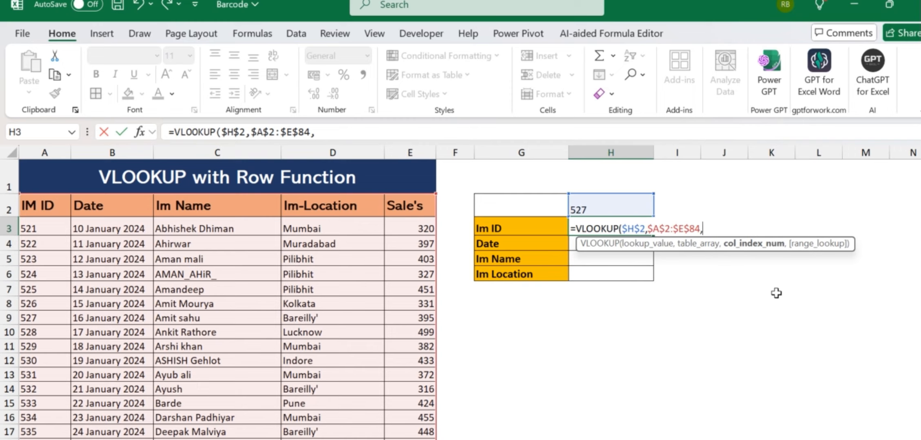
- Complete the formula as =VLOOKUP($H$2,$A$2:$E$84,ROW(F1),false)
{"action": "type", "text": "row"}
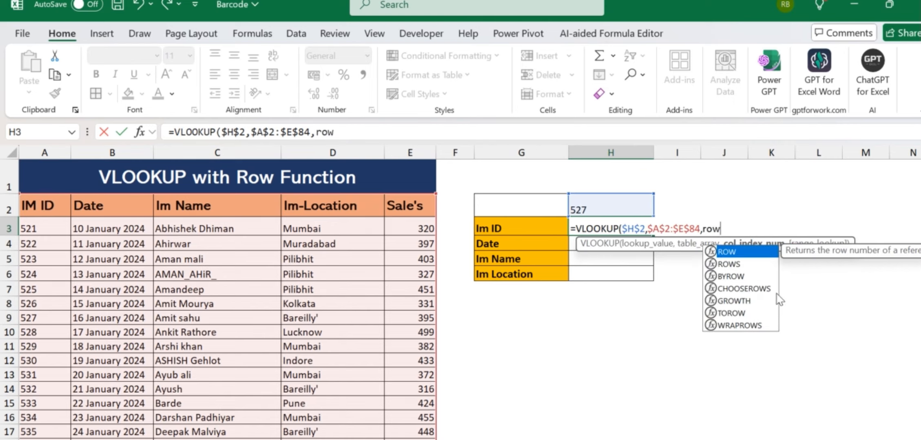
{"action": "key", "text": "Tab"}
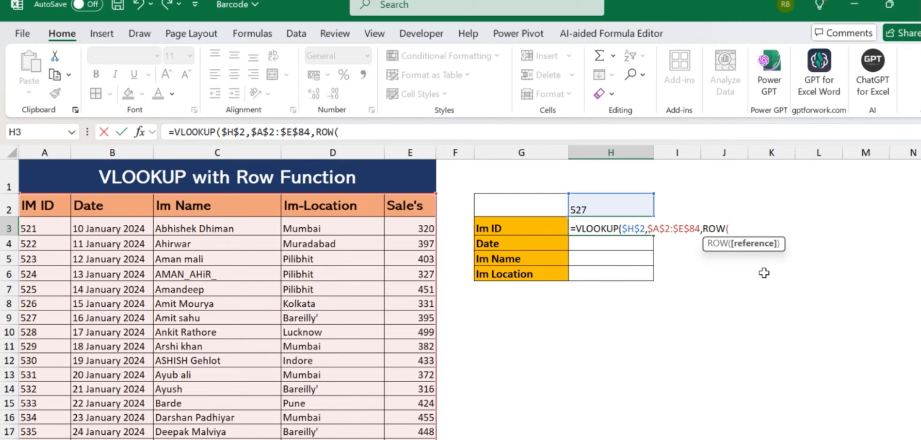
{"action": "left_click", "coordinate": [461, 182]}
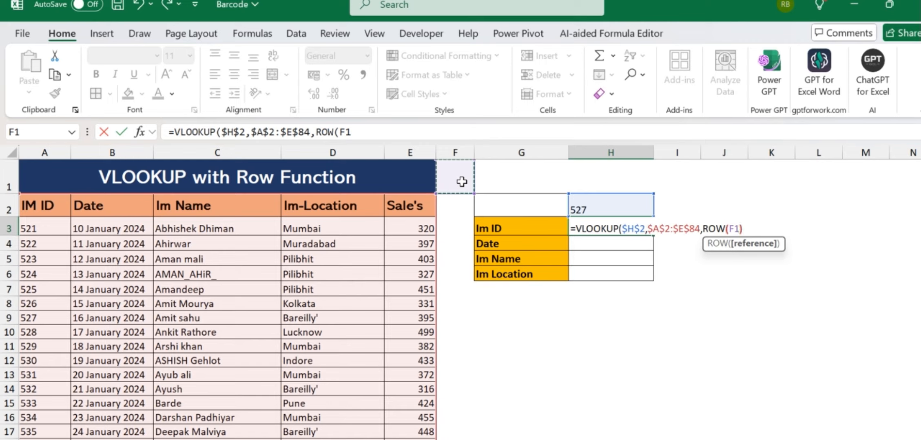
{"action": "type", "text": ")"}
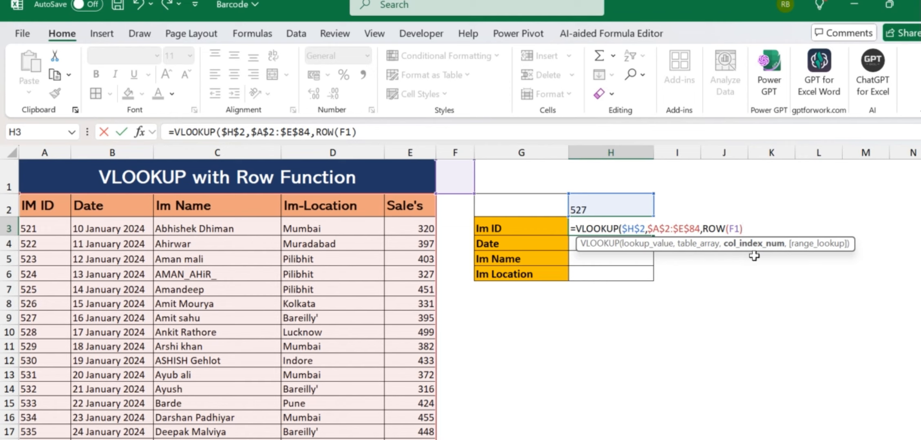
{"action": "type", "text": ","}
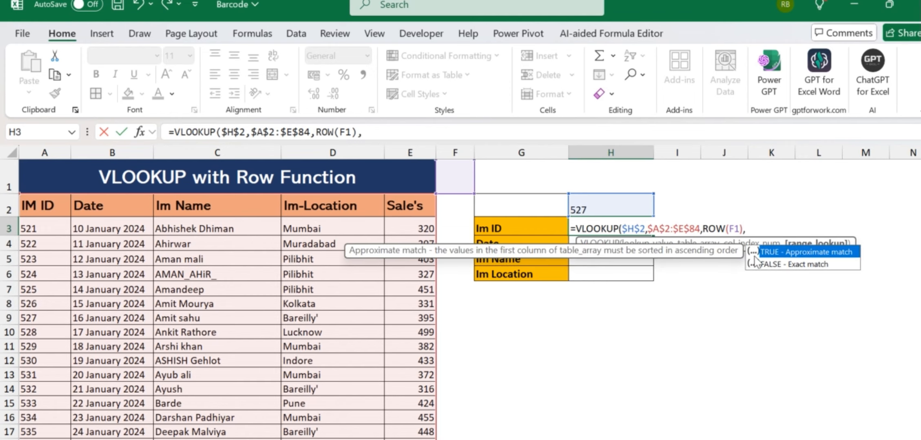
{"action": "type", "text": "0"}
{"action": "key", "text": "BackSpace"}
{"action": "type", "text": "false"}
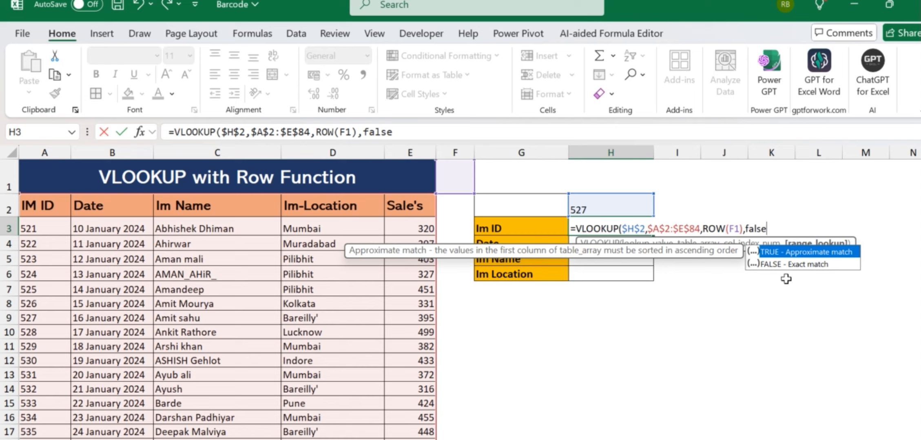
{"action": "type", "text": ")"}
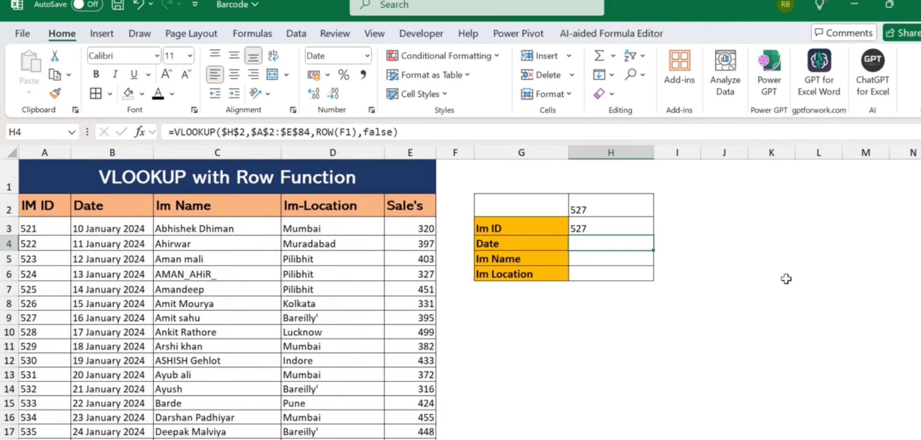
- Commit the formula in H3 and fill it down to H6
{"action": "key", "text": "Return"}
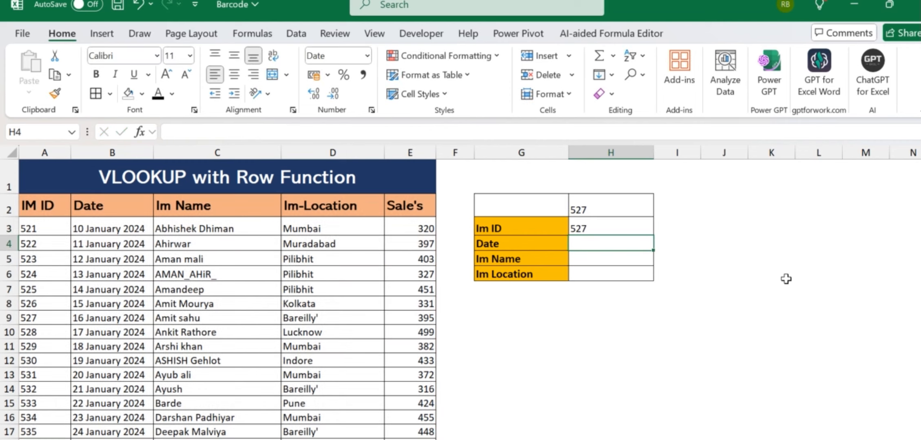
{"action": "left_click", "coordinate": [530, 223]}
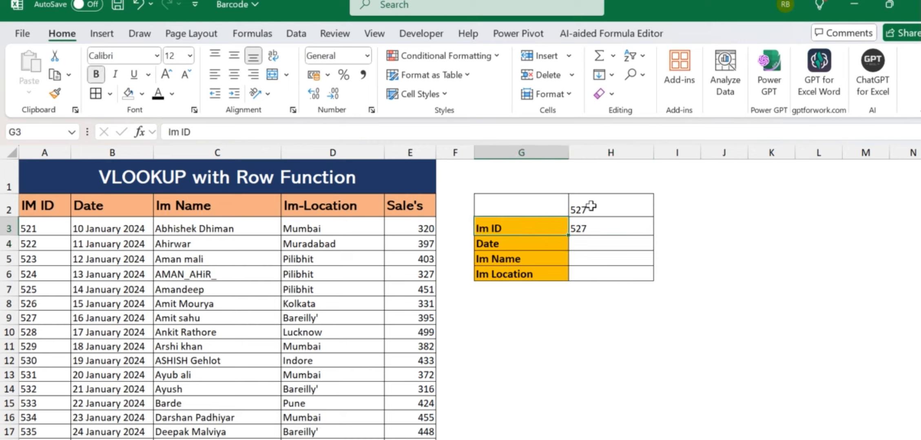
{"action": "left_click", "coordinate": [587, 204]}
{"action": "left_click", "coordinate": [549, 227]}
{"action": "left_click", "coordinate": [592, 228]}
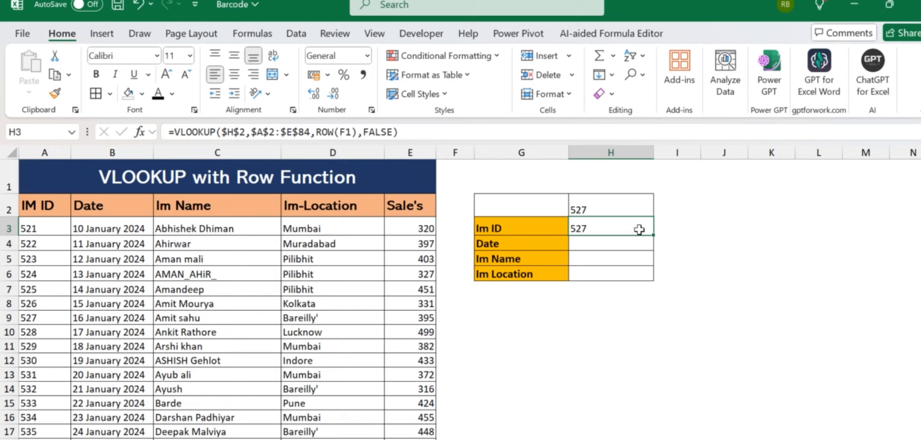
{"action": "left_click_drag", "start_coordinate": [655, 249], "coordinate": [658, 281]}
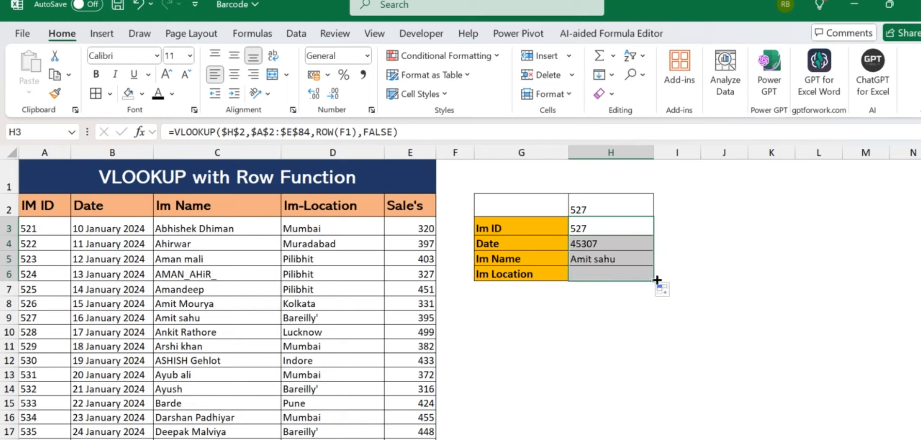
{"action": "left_click", "coordinate": [638, 256]}
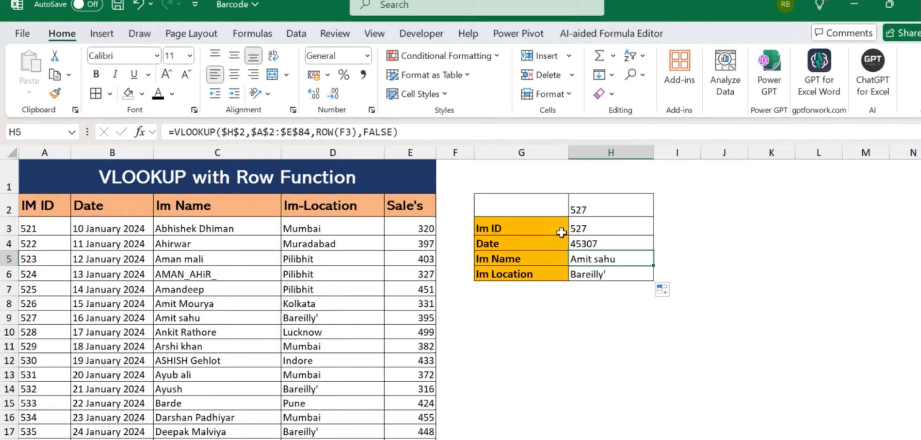
{"action": "left_click", "coordinate": [590, 210]}
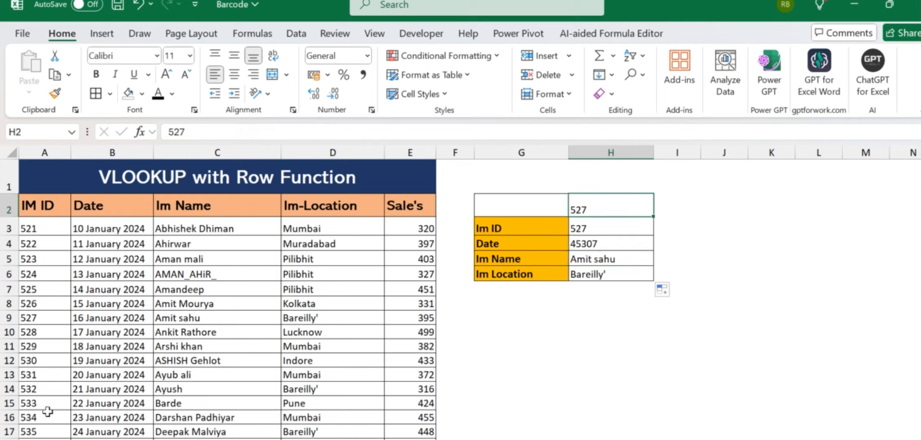
{"action": "left_click_drag", "start_coordinate": [51, 323], "coordinate": [405, 320]}
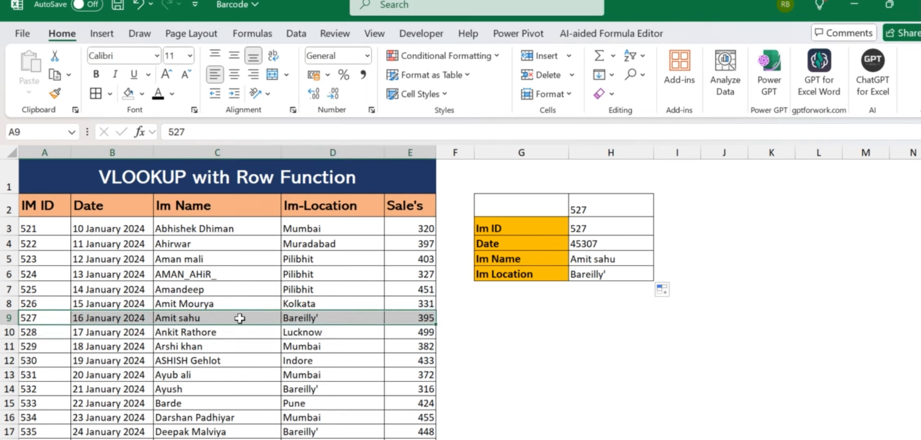
{"action": "left_click", "coordinate": [635, 244]}
{"action": "left_click", "coordinate": [702, 256]}
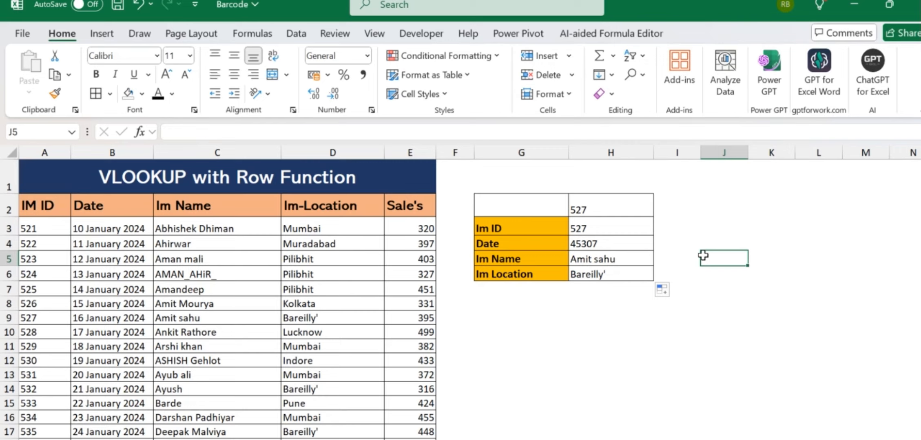
{"action": "key", "text": "Left"}
{"action": "key", "text": "Left"}
{"action": "key", "text": "Up"}
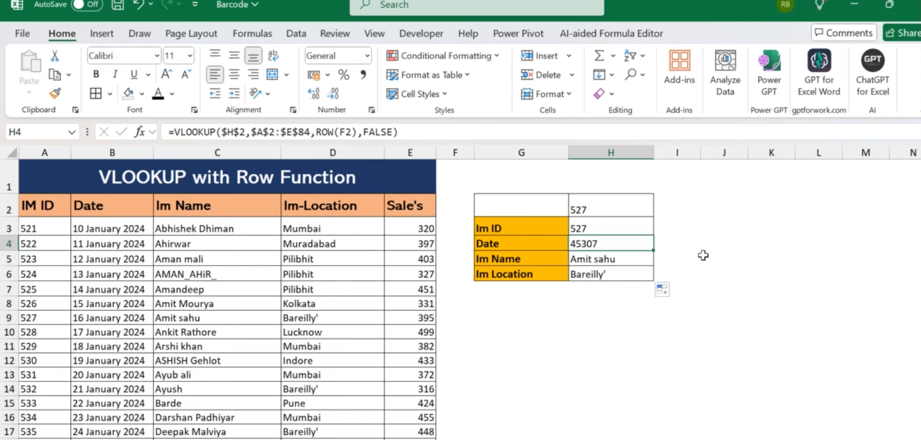
- Give the Date result in H4 the 14 March 2012 date format
{"action": "key", "text": "ctrl+1"}
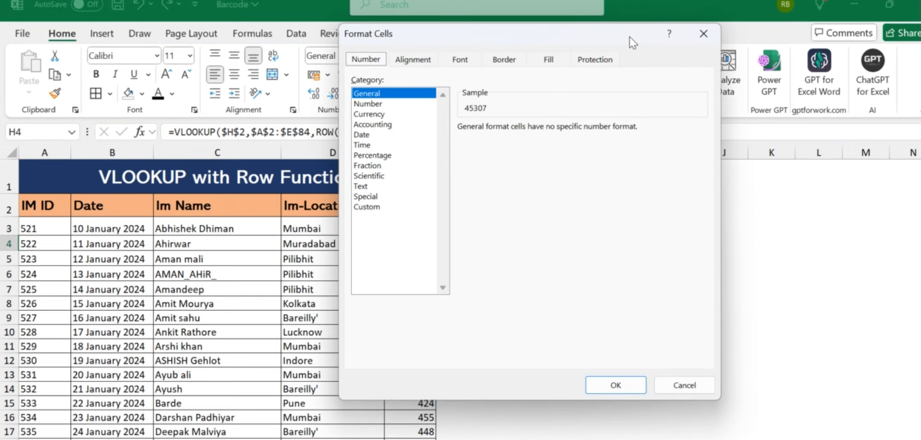
{"action": "left_click_drag", "start_coordinate": [629, 38], "coordinate": [903, 103]}
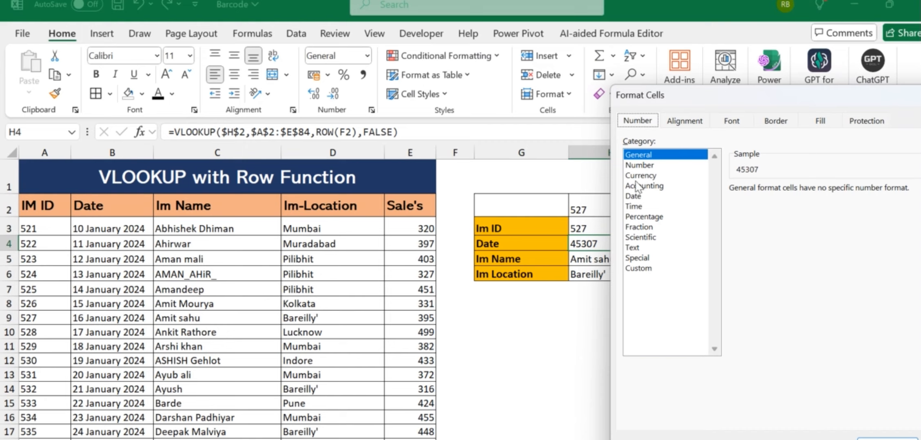
{"action": "left_click", "coordinate": [639, 196]}
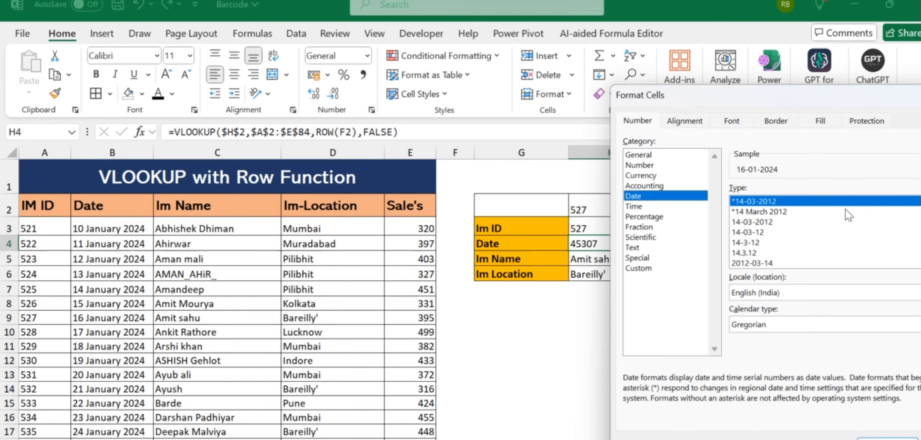
{"action": "left_click_drag", "start_coordinate": [776, 95], "coordinate": [214, 79]}
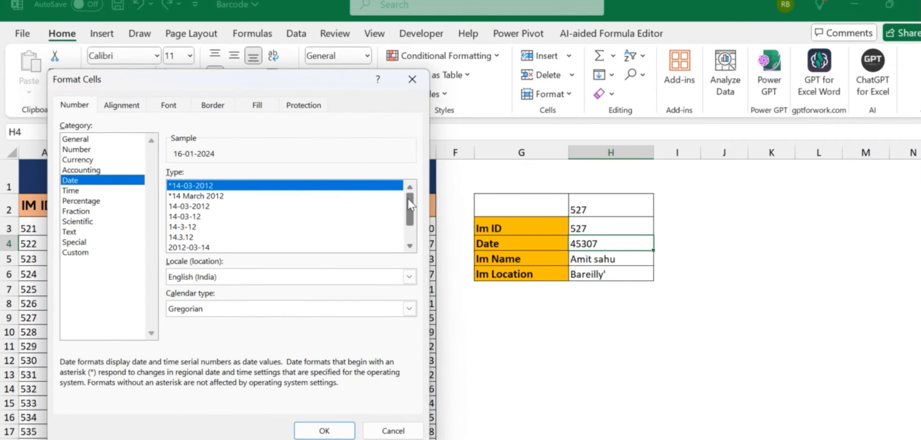
{"action": "scroll", "coordinate": [407, 198], "scroll_direction": "down", "scroll_amount": 1}
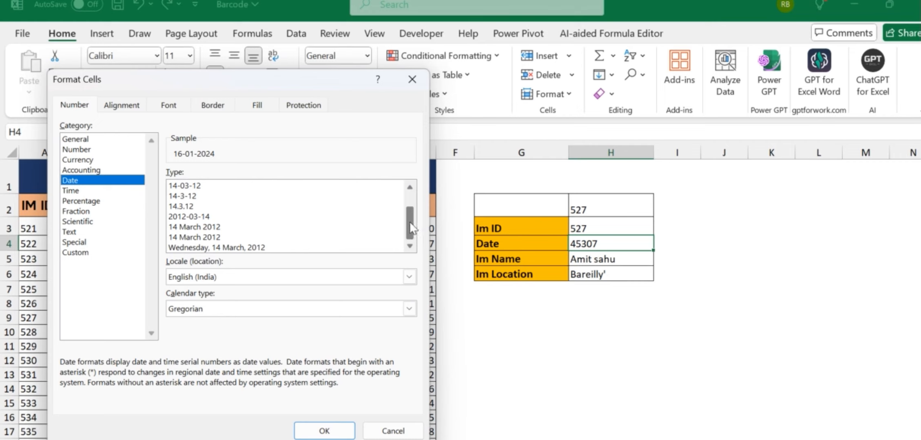
{"action": "scroll", "coordinate": [410, 222], "scroll_direction": "up", "scroll_amount": 1}
{"action": "left_click", "coordinate": [233, 199]}
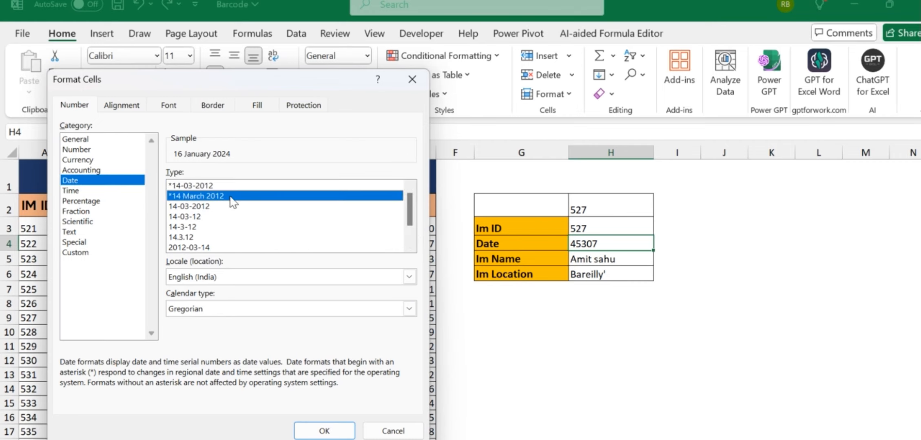
{"action": "left_click", "coordinate": [318, 433]}
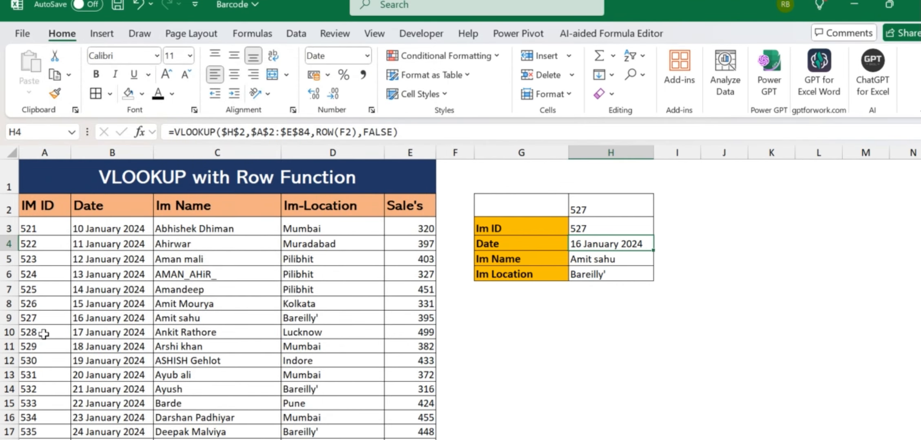
- Switch H4 to the long weekday date format and autofit column H
{"action": "left_click_drag", "start_coordinate": [37, 320], "coordinate": [405, 318]}
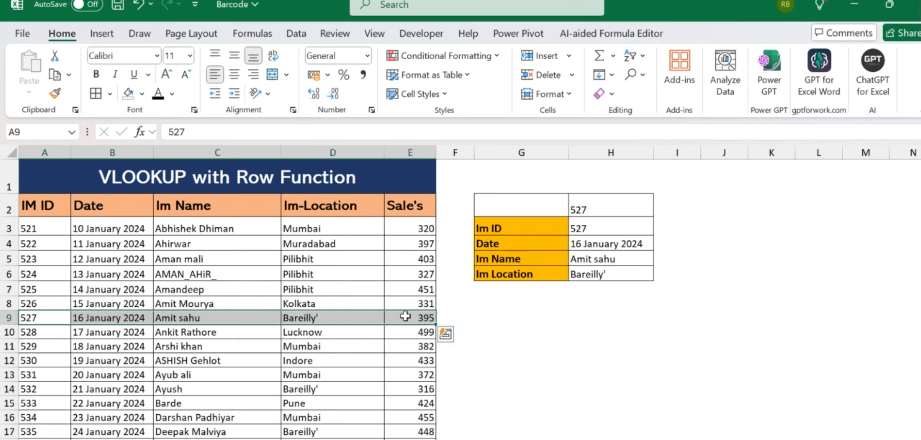
{"action": "left_click", "coordinate": [618, 244]}
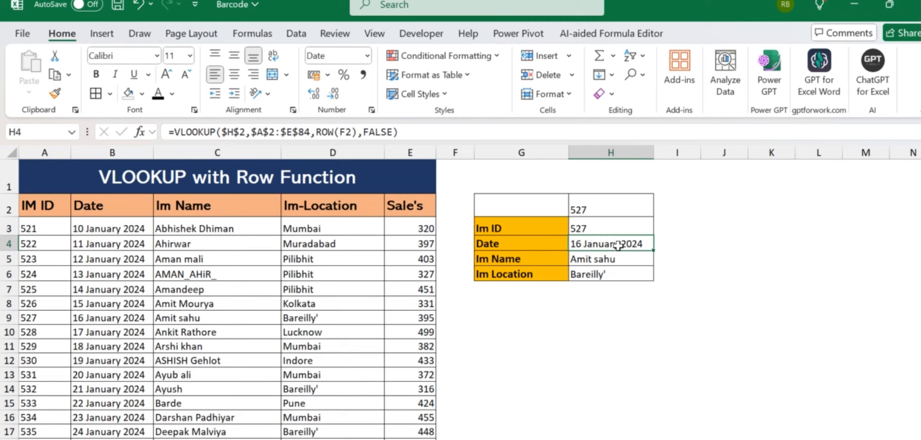
{"action": "key", "text": "ctrl+1"}
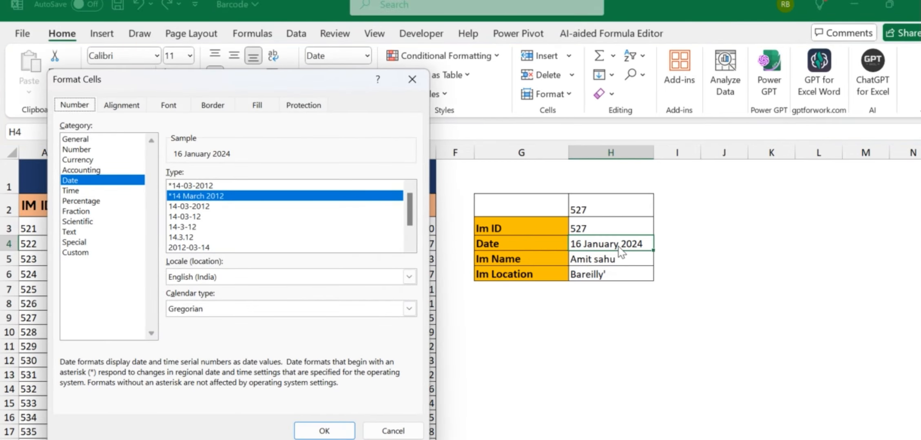
{"action": "left_click_drag", "start_coordinate": [410, 222], "coordinate": [415, 236]}
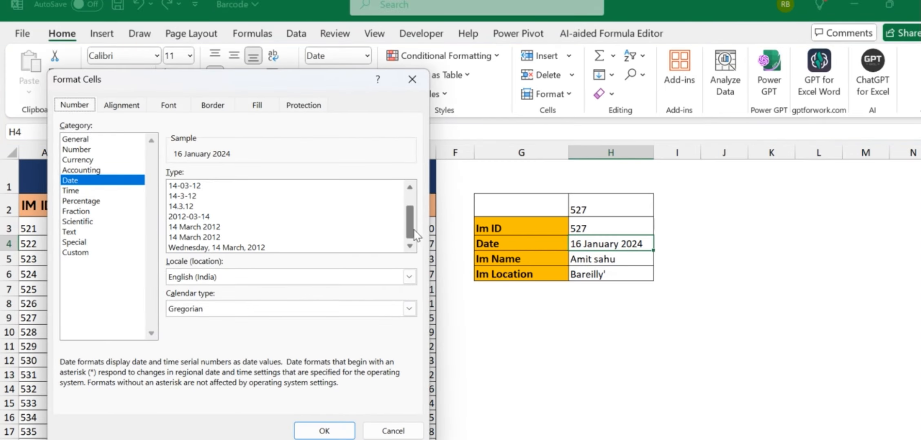
{"action": "left_click", "coordinate": [216, 248]}
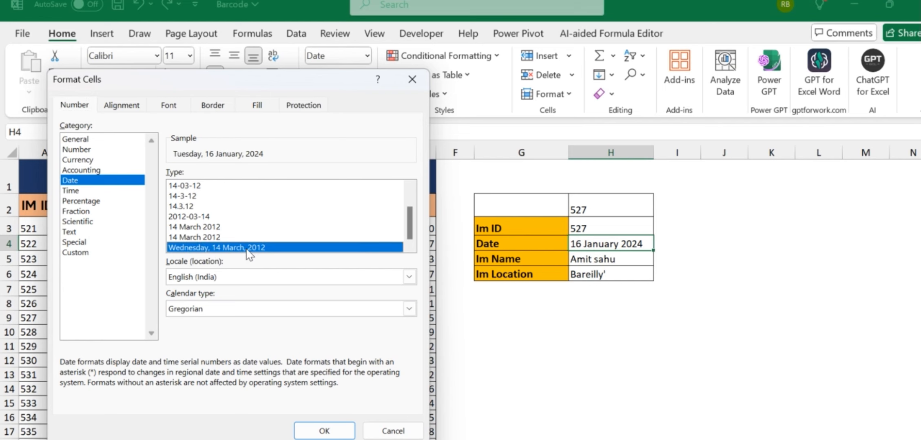
{"action": "left_click", "coordinate": [324, 431]}
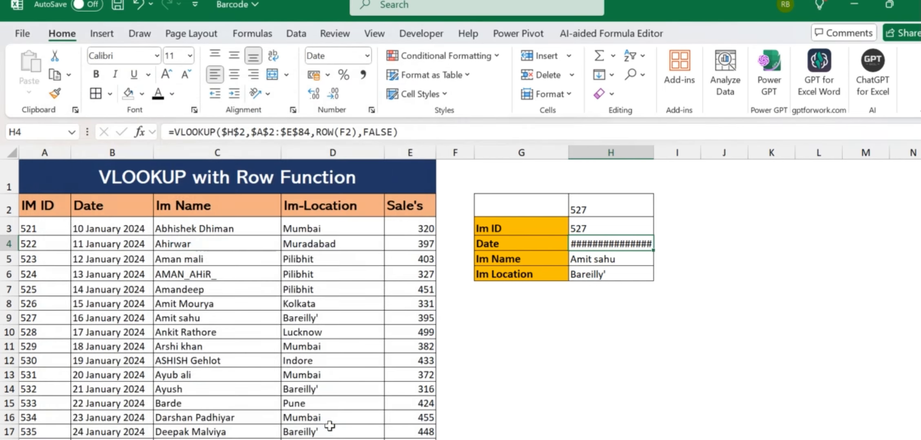
{"action": "double_click", "coordinate": [656, 153]}
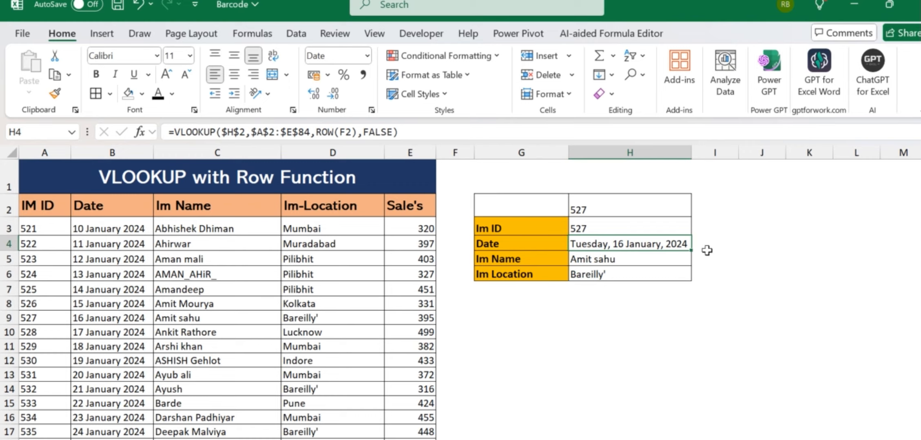
- Format the Date column from B3 down as long dates with weekday, e.g. Wednesday, 10 January, 2024
{"action": "left_click", "coordinate": [120, 220]}
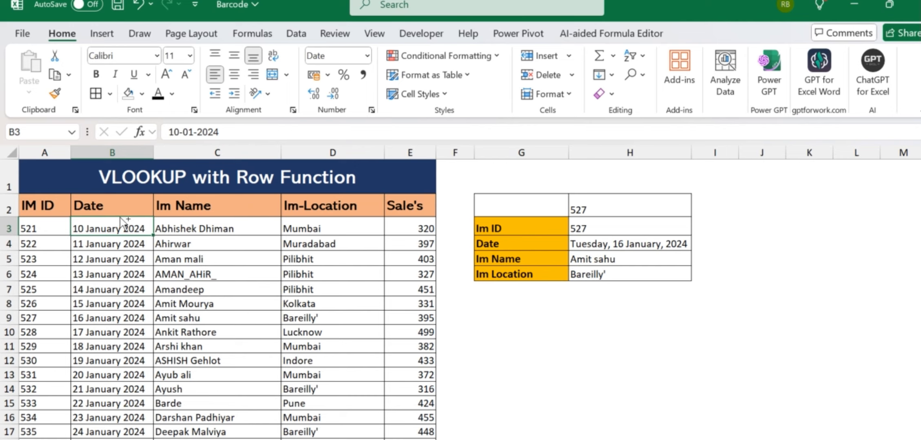
{"action": "key", "text": "ctrl+shift+Down"}
{"action": "key", "text": "ctrl+BackSpace"}
{"action": "key", "text": "ctrl+1"}
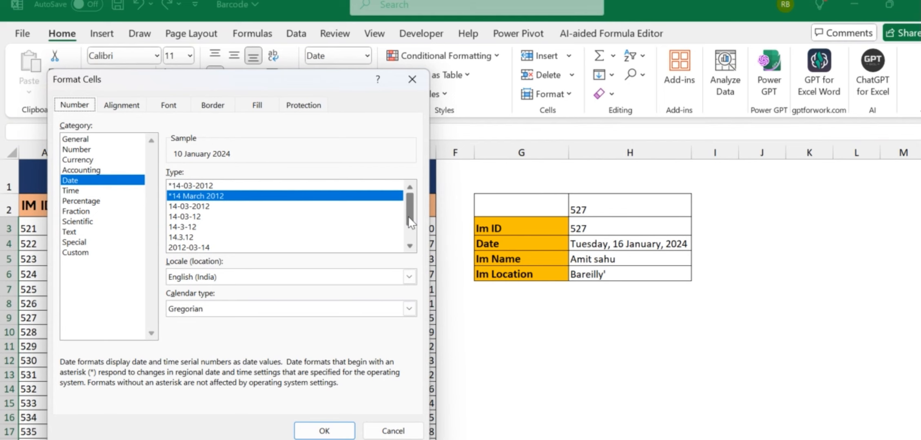
{"action": "scroll", "coordinate": [410, 223], "scroll_direction": "down", "scroll_amount": 1}
{"action": "left_click", "coordinate": [233, 248]}
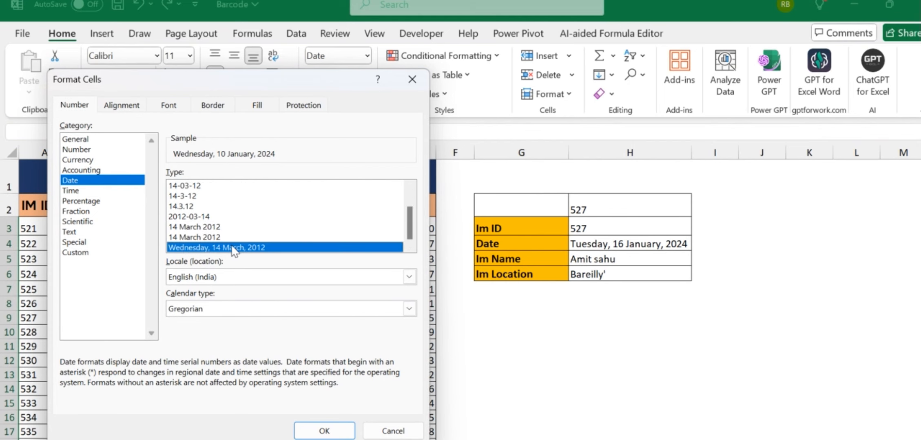
{"action": "left_click", "coordinate": [322, 431]}
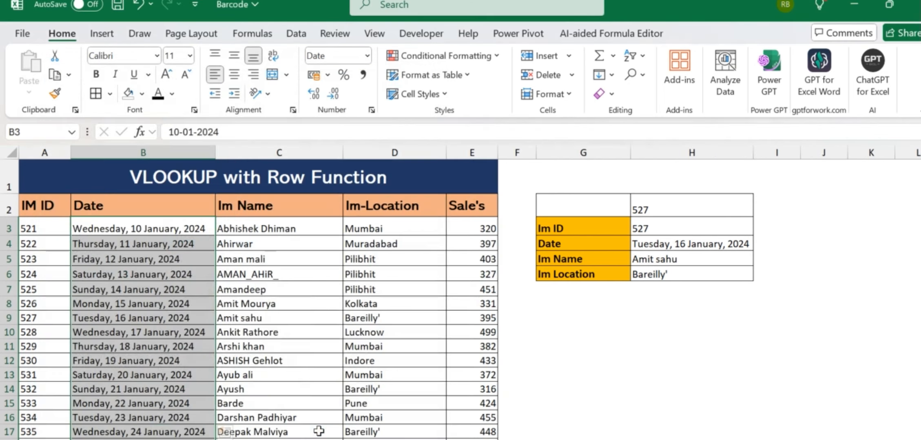
{"action": "scroll", "coordinate": [289, 289], "scroll_direction": "down", "scroll_amount": 1}
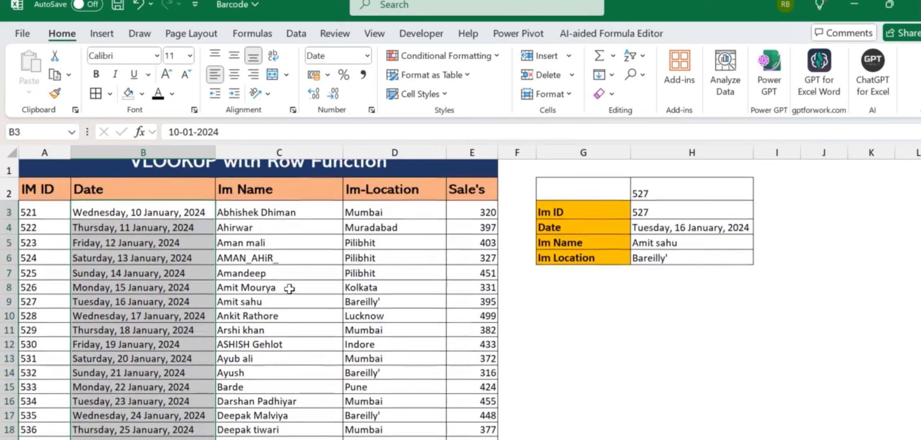
{"action": "left_click", "coordinate": [164, 269]}
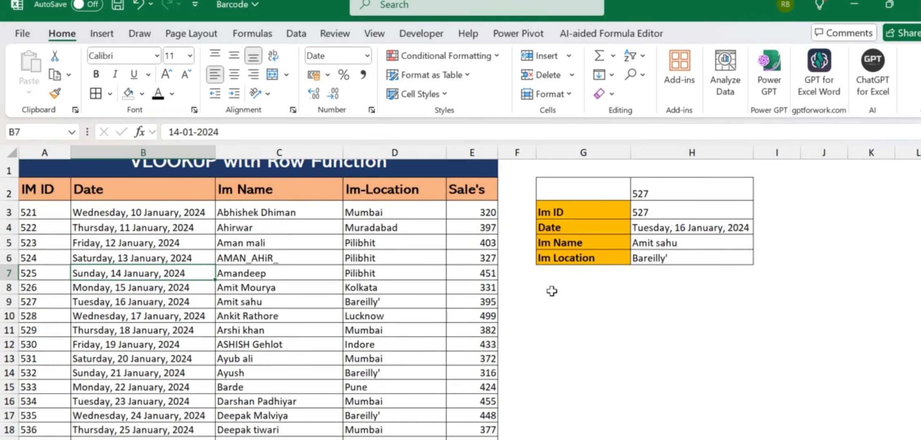
{"action": "left_click", "coordinate": [660, 193]}
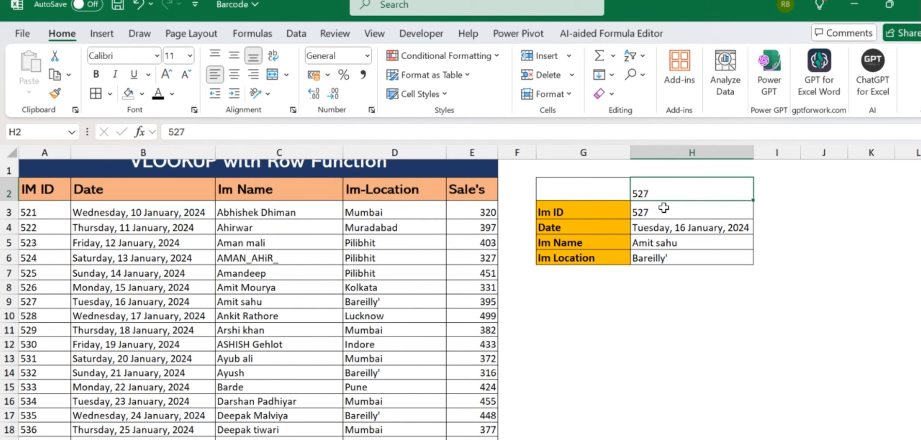
- Look up ID 521 and widen column H to fit the returned date
{"action": "type", "text": "521"}
{"action": "key", "text": "Return"}
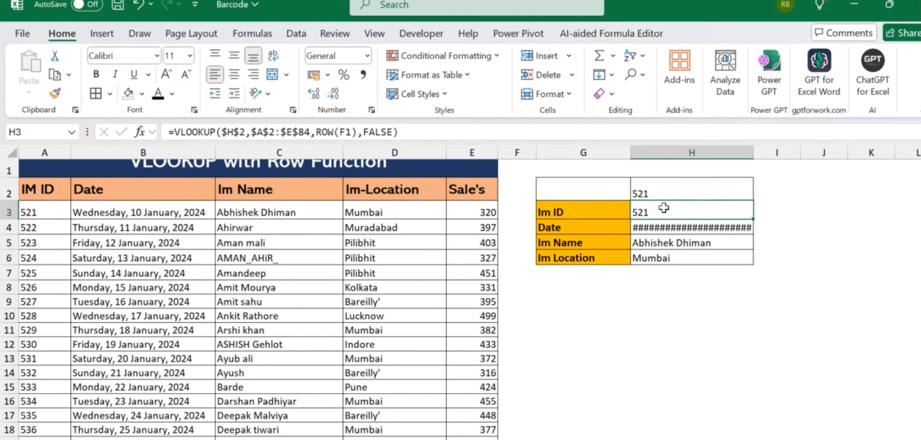
{"action": "double_click", "coordinate": [752, 153]}
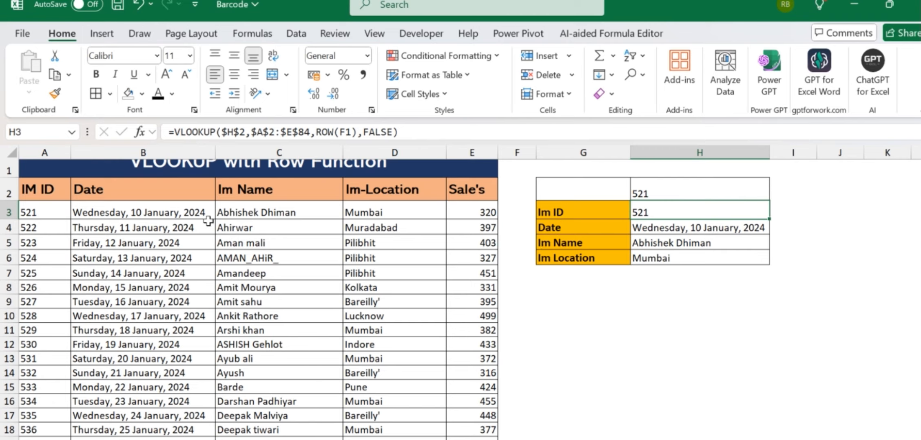
- Browse the data to record 601 and check its name, Lucknow location and sales
{"action": "left_click", "coordinate": [188, 212]}
{"action": "key", "text": "Right"}
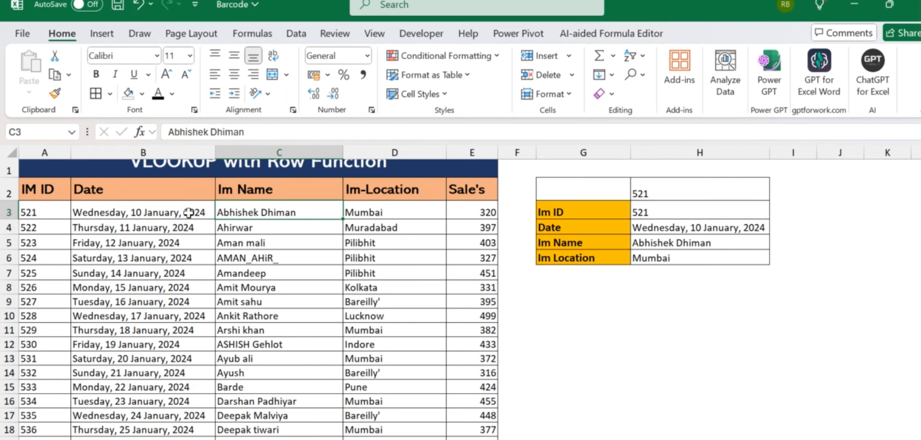
{"action": "key", "text": "Right"}
{"action": "key", "text": "Right"}
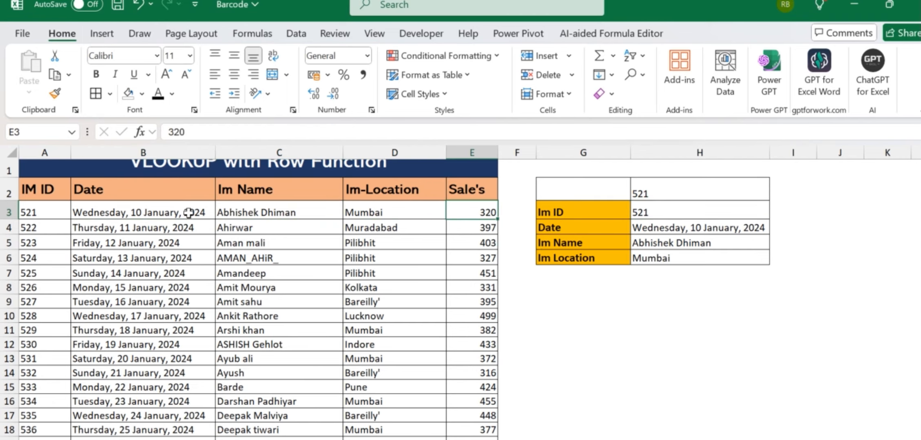
{"action": "key", "text": "Up"}
{"action": "key", "text": "Up"}
{"action": "key", "text": "Down"}
{"action": "key", "text": "Down"}
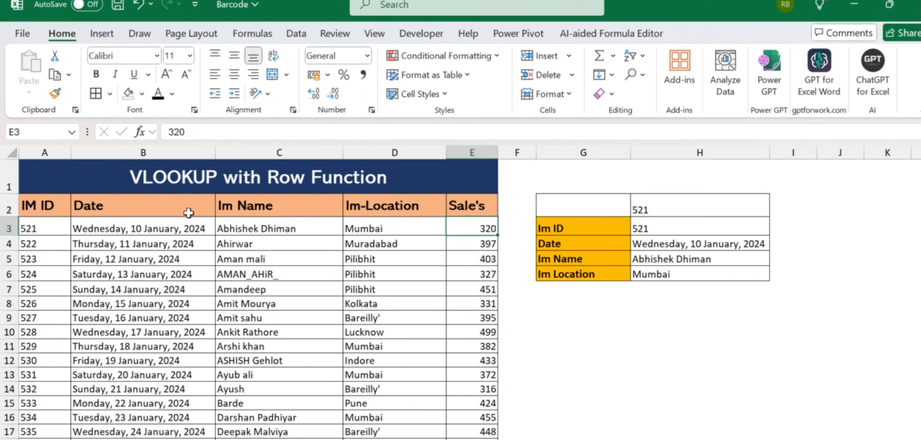
{"action": "key", "text": "Left"}
{"action": "key", "text": "ctrl+Left"}
{"action": "key", "text": "ctrl+Down"}
{"action": "key", "text": "Right"}
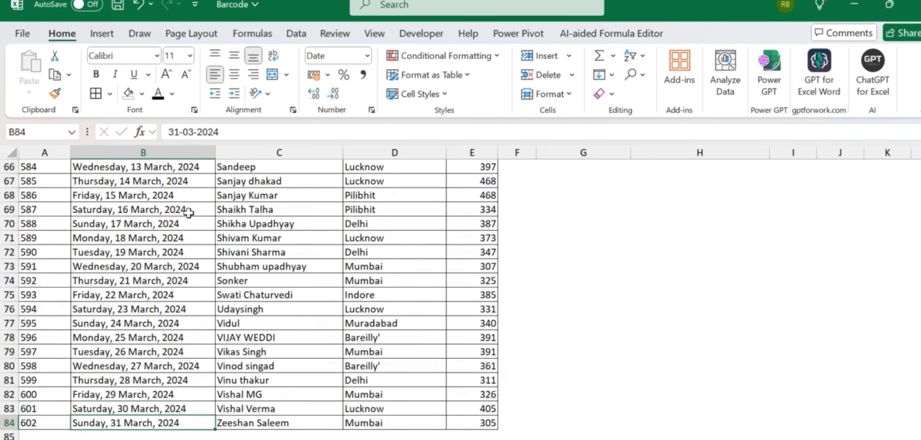
{"action": "key", "text": "Up"}
{"action": "key", "text": "Left"}
{"action": "key", "text": "Right"}
{"action": "key", "text": "Right"}
{"action": "key", "text": "Right"}
{"action": "key", "text": "Left"}
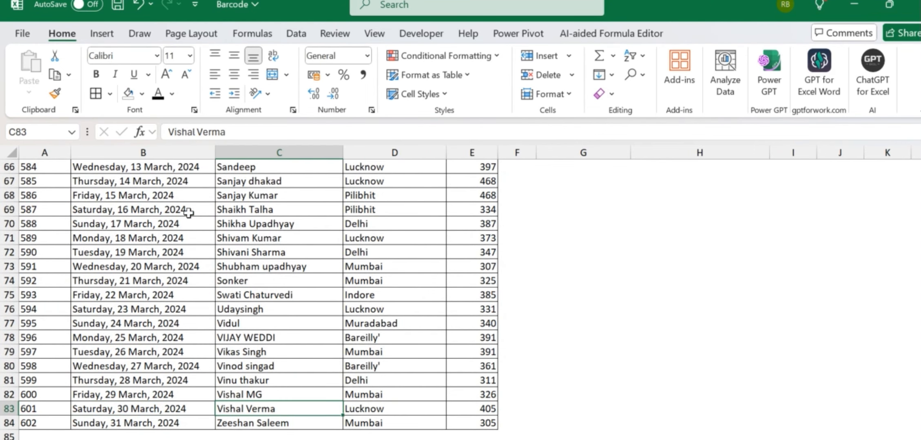
{"action": "key", "text": "Right"}
{"action": "key", "text": "Right"}
{"action": "key", "text": "Right"}
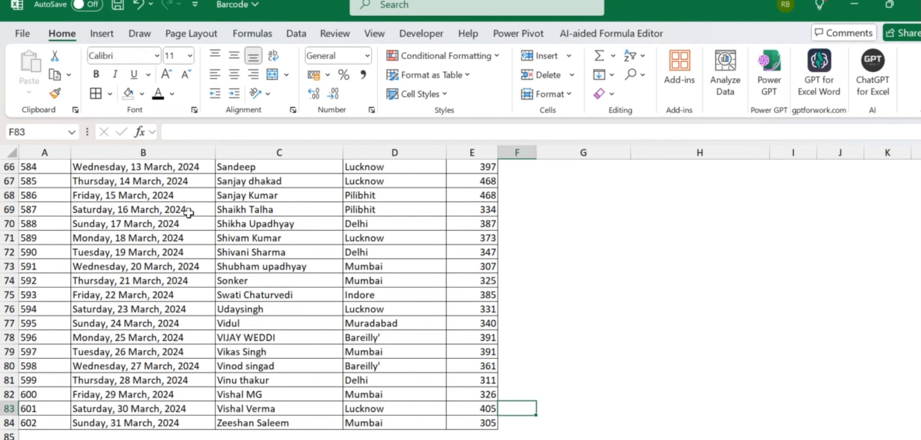
{"action": "key", "text": "Right"}
{"action": "key", "text": "Right"}
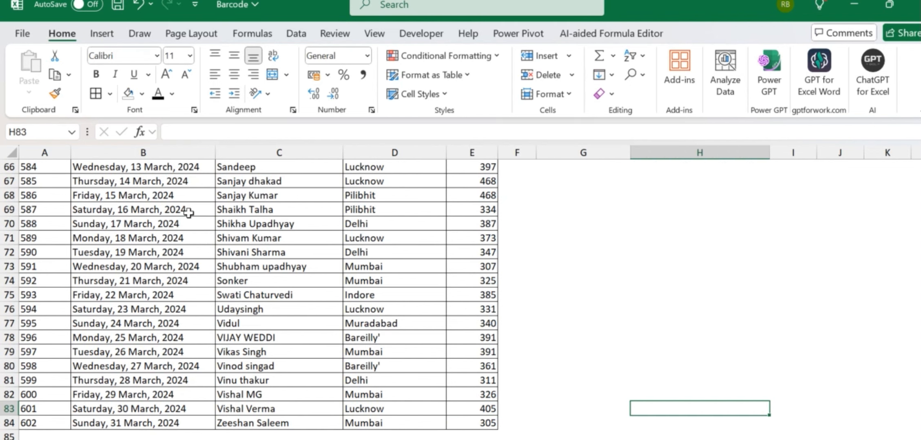
{"action": "key", "text": "ctrl+Up"}
{"action": "key", "text": "ctrl+Up"}
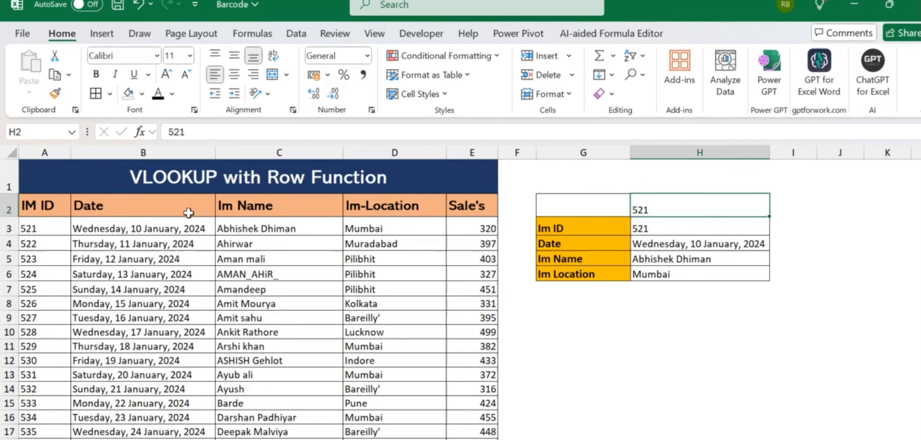
- Enter 601 as the lookup ID and check the formula returning the name
{"action": "type", "text": "601"}
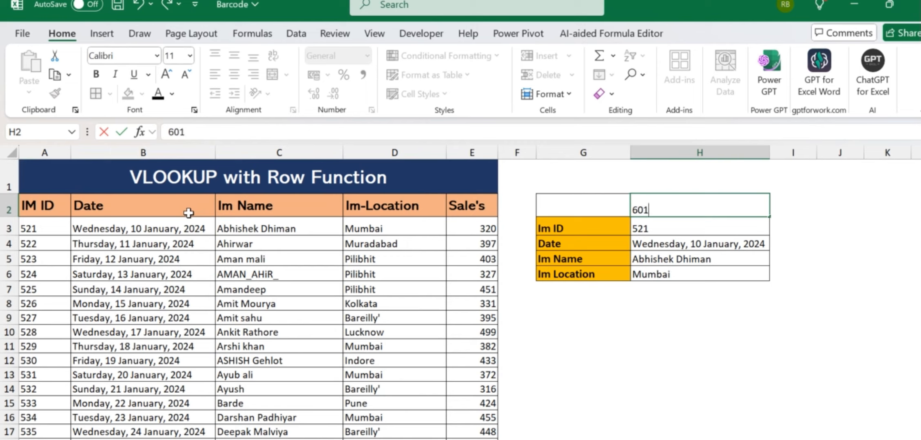
{"action": "key", "text": "Return"}
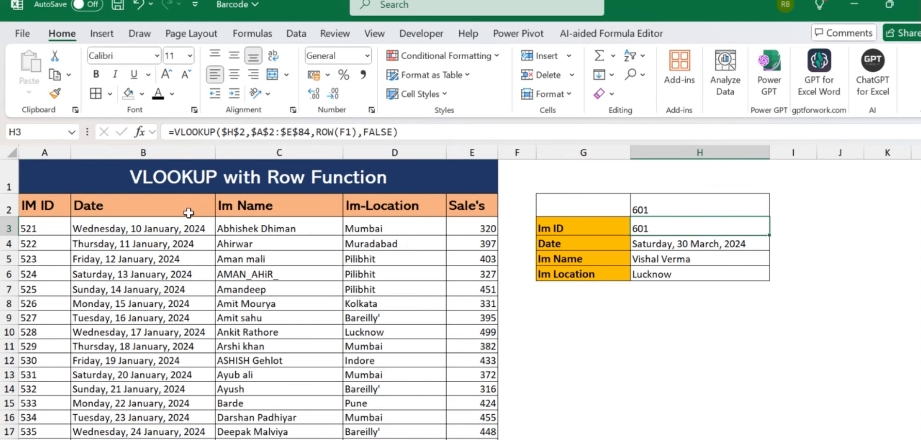
{"action": "left_click", "coordinate": [653, 257]}
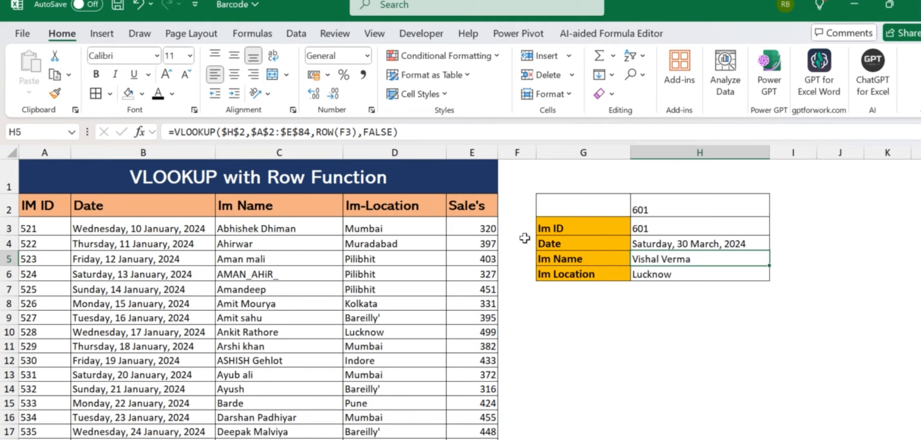
- Add a Sale's label in G7 and extend the lookup formula down to H7, returning 405
{"action": "left_click", "coordinate": [482, 208]}
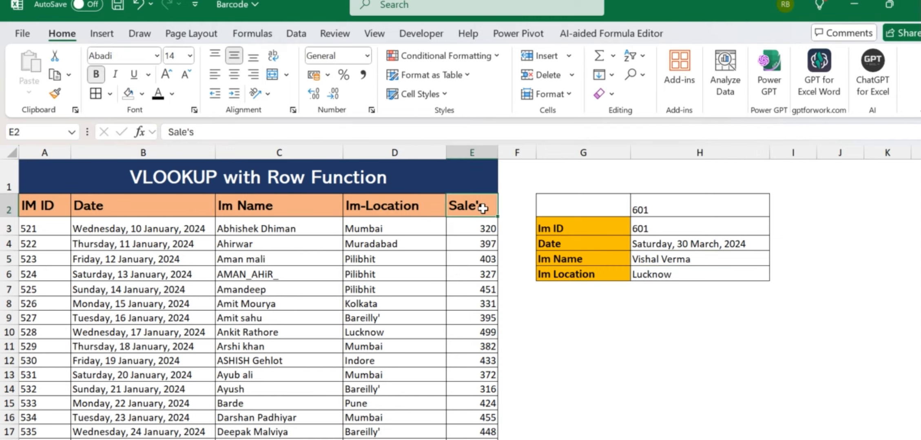
{"action": "left_click", "coordinate": [582, 289]}
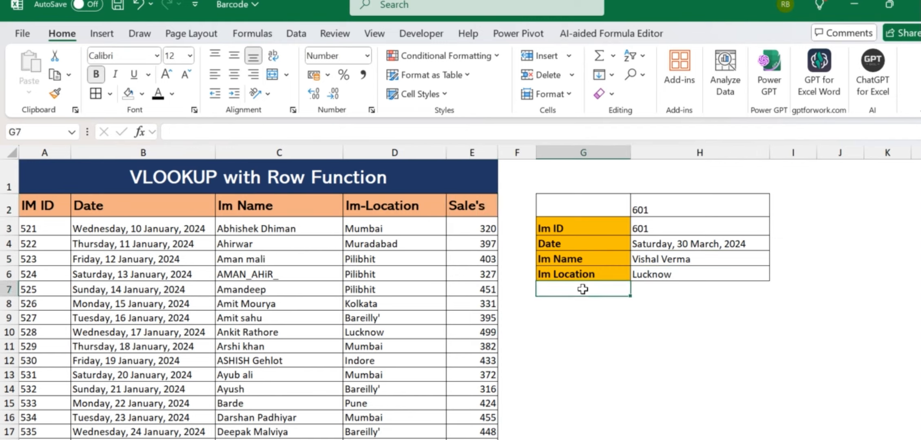
{"action": "type", "text": "Sale"}
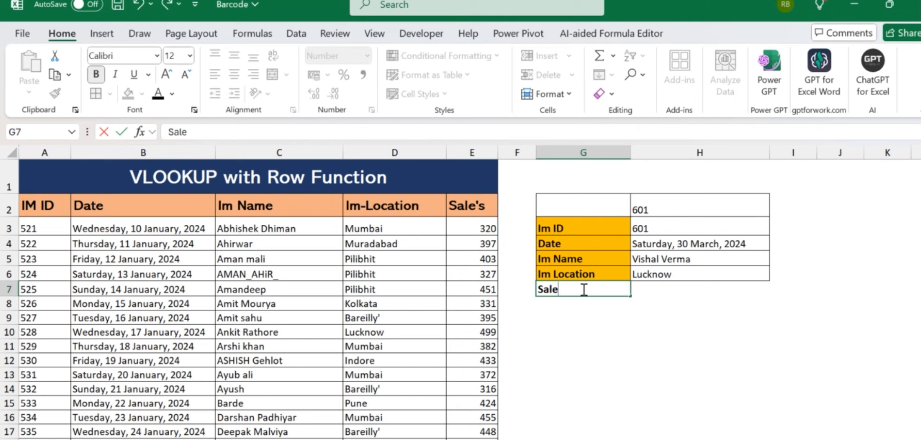
{"action": "type", "text": "'s"}
{"action": "key", "text": "Return"}
{"action": "left_click", "coordinate": [582, 289]}
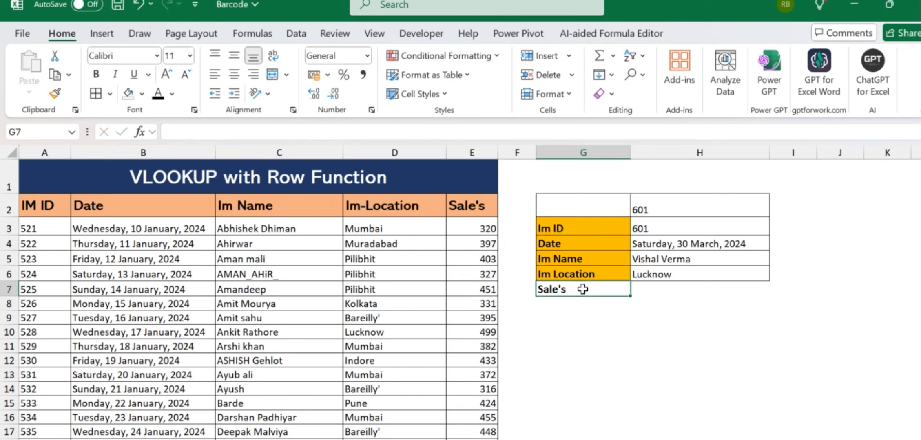
{"action": "left_click", "coordinate": [700, 275]}
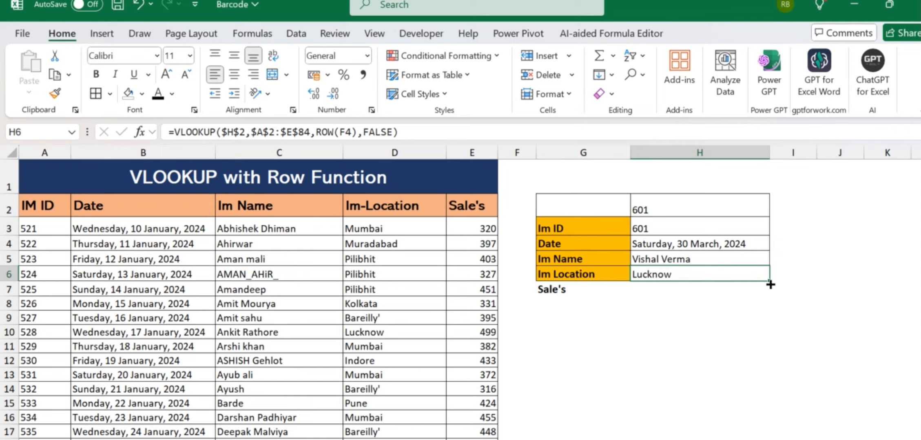
{"action": "left_click_drag", "start_coordinate": [770, 284], "coordinate": [770, 291]}
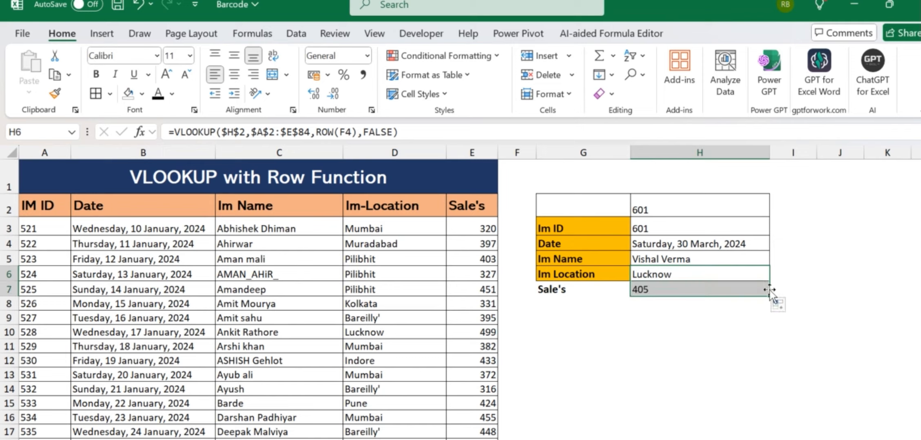
{"action": "left_click", "coordinate": [647, 289]}
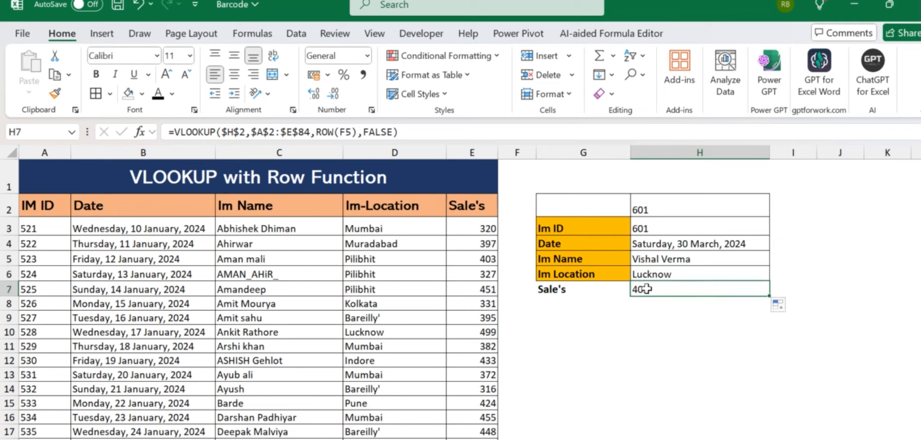
- Copy the orange Im Location label format onto Sale's with Format Painter
{"action": "left_click", "coordinate": [603, 274]}
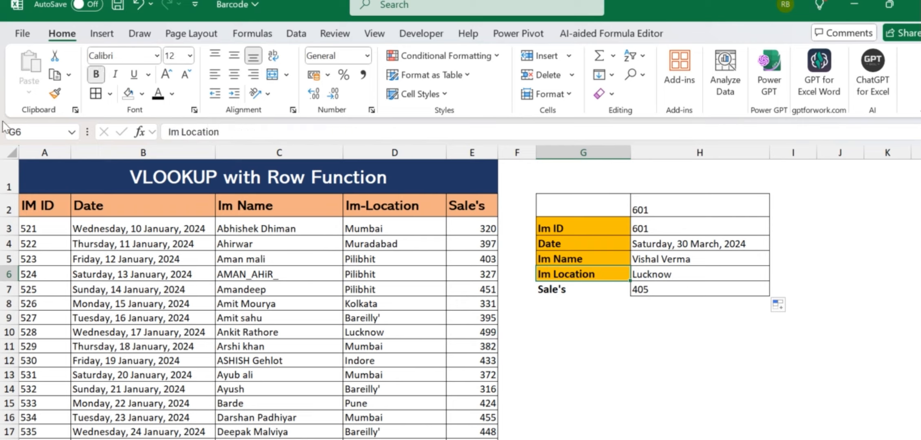
{"action": "left_click", "coordinate": [55, 93]}
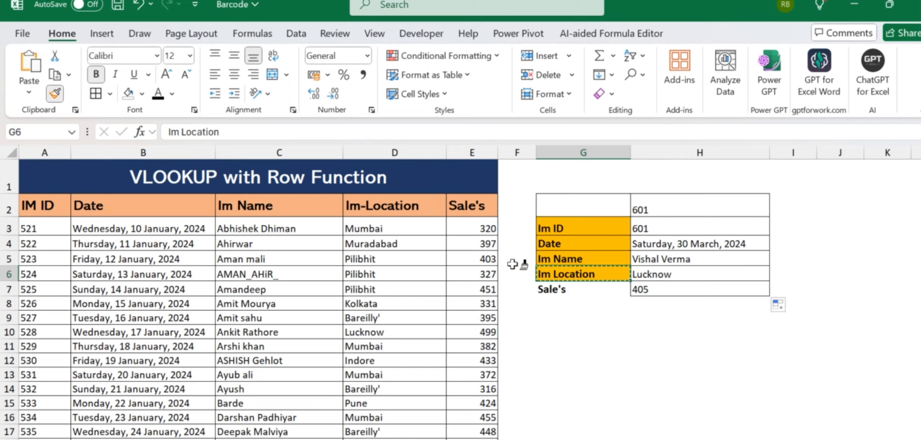
{"action": "left_click", "coordinate": [547, 290]}
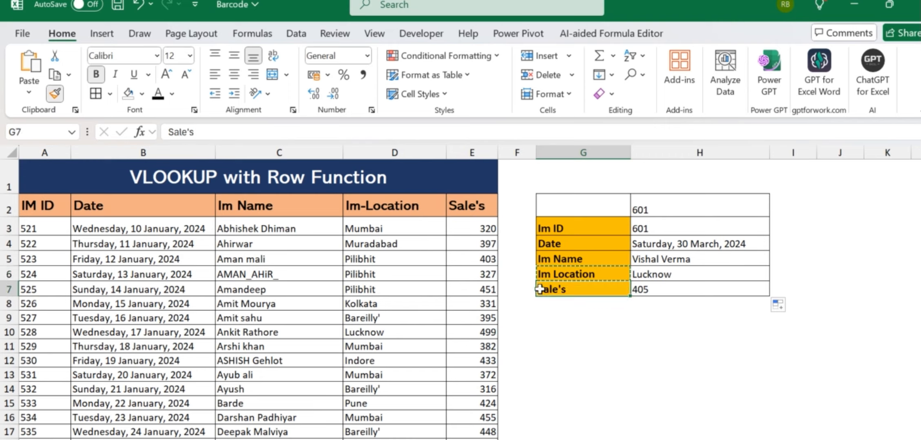
{"action": "left_click", "coordinate": [605, 319]}
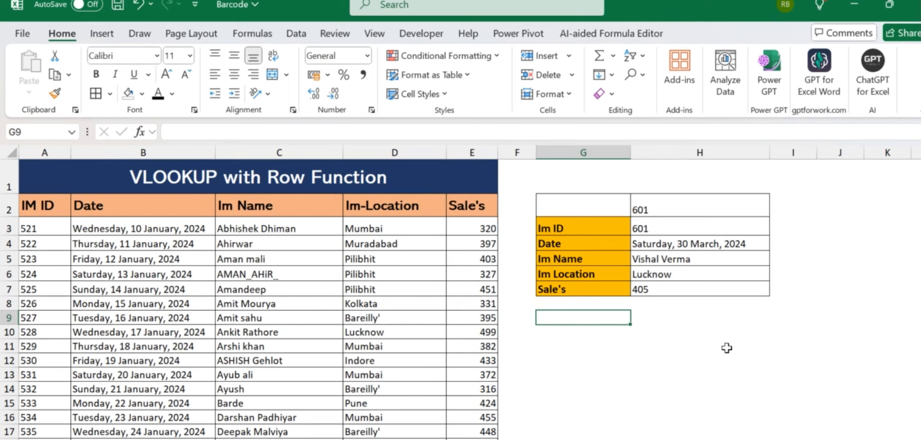
- Check the sales result formula and locate ID 591 in the data for testing
{"action": "left_click", "coordinate": [663, 287]}
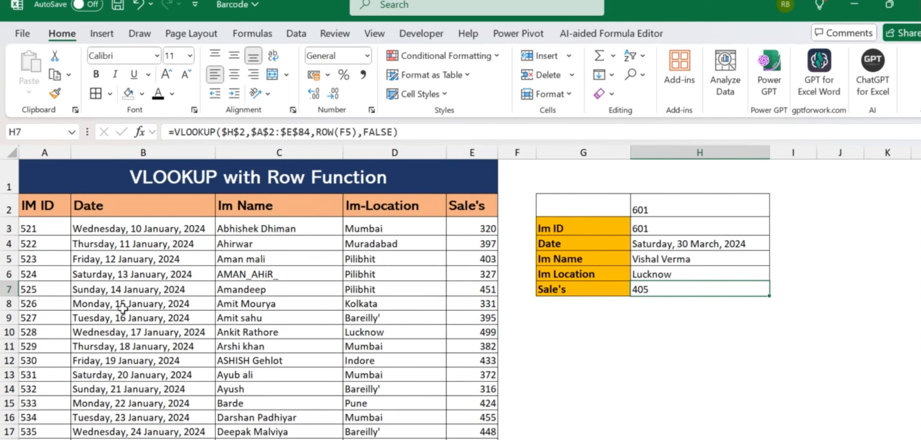
{"action": "scroll", "coordinate": [123, 308], "scroll_direction": "down", "scroll_amount": 20}
{"action": "left_click", "coordinate": [47, 239]}
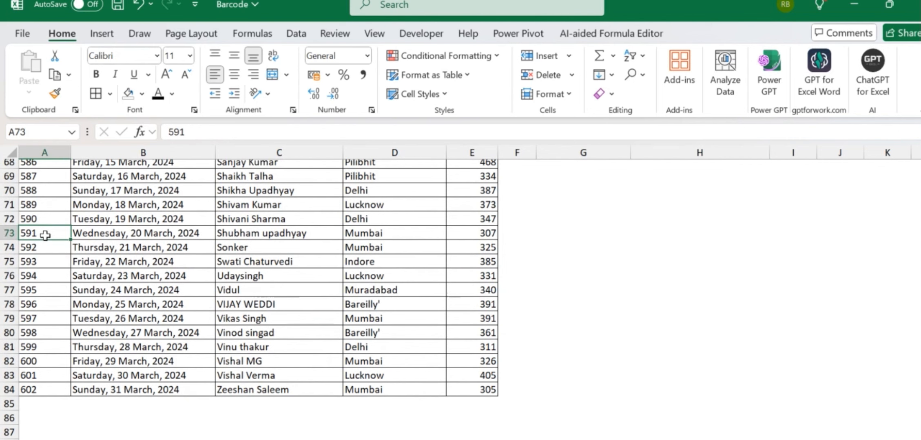
{"action": "key", "text": "Right"}
{"action": "key", "text": "Right"}
{"action": "key", "text": "Right"}
{"action": "key", "text": "Right"}
{"action": "key", "text": "Right"}
{"action": "key", "text": "Right"}
{"action": "key", "text": "ctrl+Up"}
- Enter 591 as the lookup ID in H2
{"action": "key", "text": "ctrl+Up"}
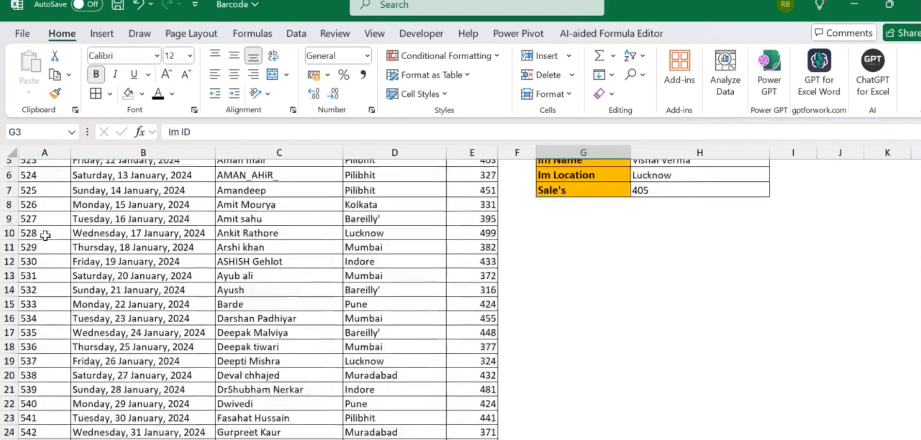
{"action": "key", "text": "ctrl+Up"}
{"action": "key", "text": "Down"}
{"action": "key", "text": "Right"}
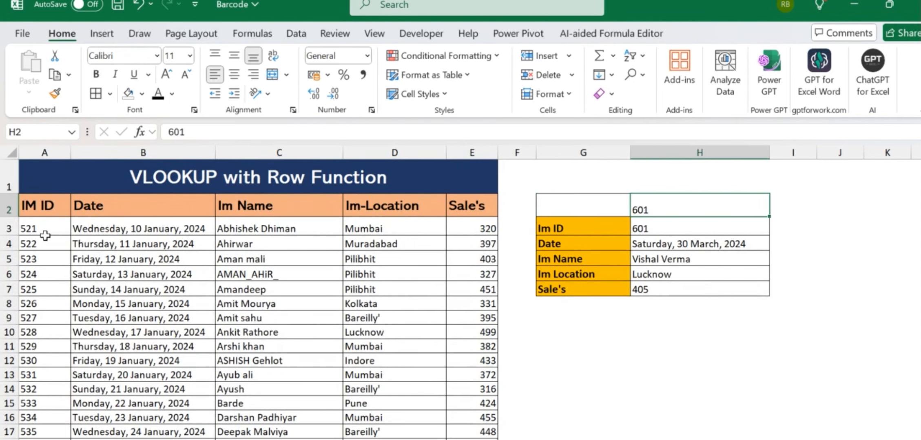
{"action": "type", "text": "591"}
{"action": "key", "text": "Return"}
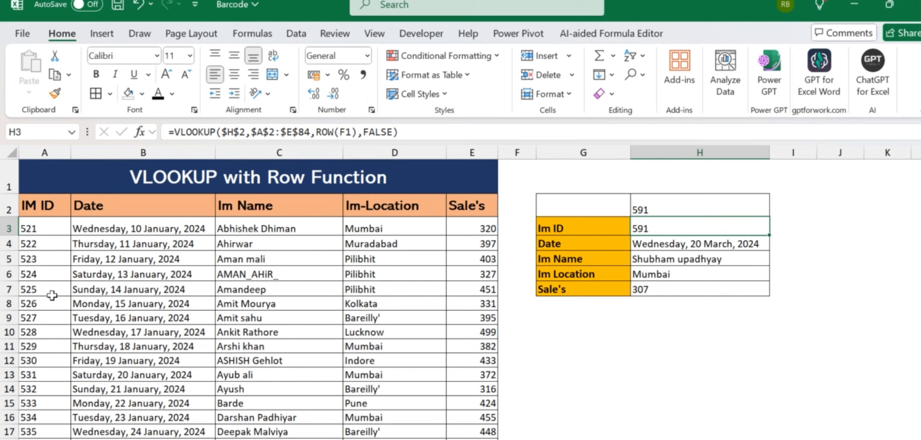
- Change the lookup ID to 525 and compare the results with record row A7:E7
{"action": "left_click", "coordinate": [655, 204]}
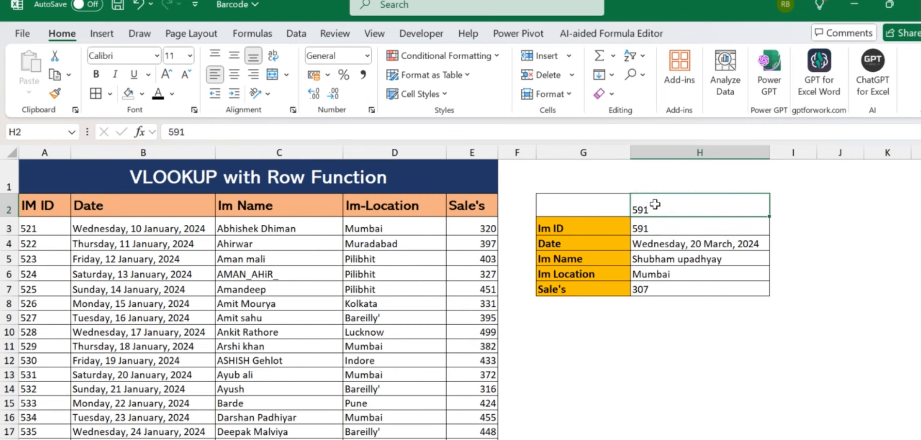
{"action": "type", "text": "525"}
{"action": "key", "text": "Return"}
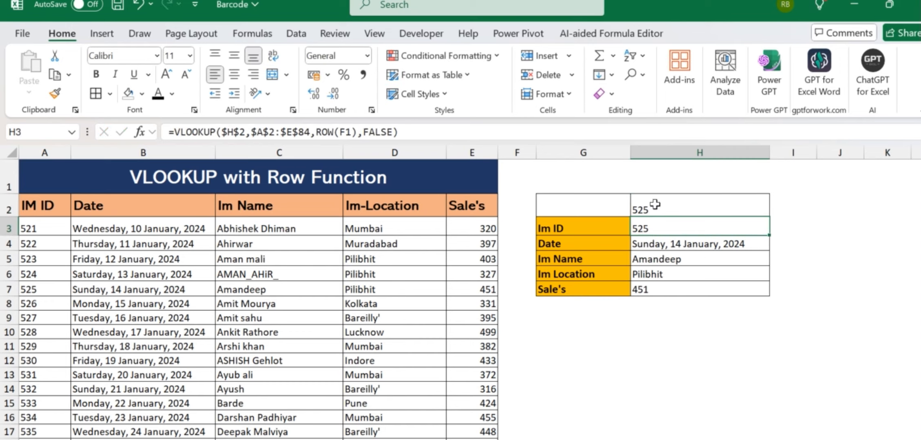
{"action": "left_click_drag", "start_coordinate": [725, 205], "coordinate": [717, 284]}
{"action": "left_click", "coordinate": [689, 331]}
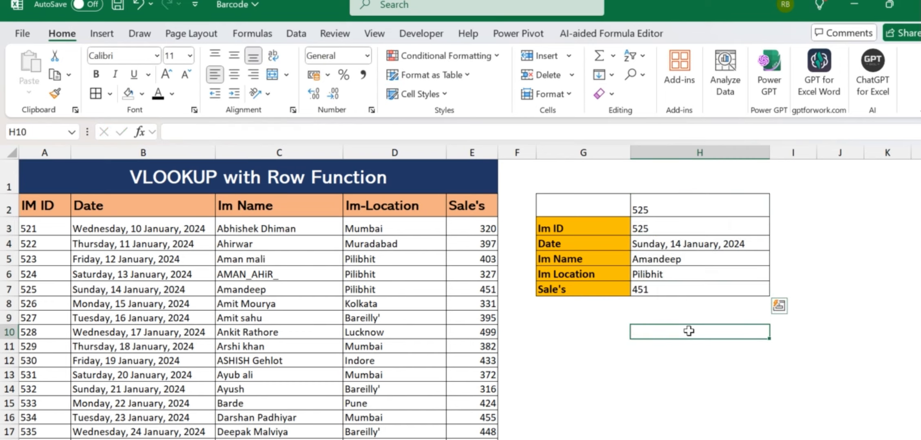
{"action": "left_click_drag", "start_coordinate": [51, 292], "coordinate": [459, 284]}
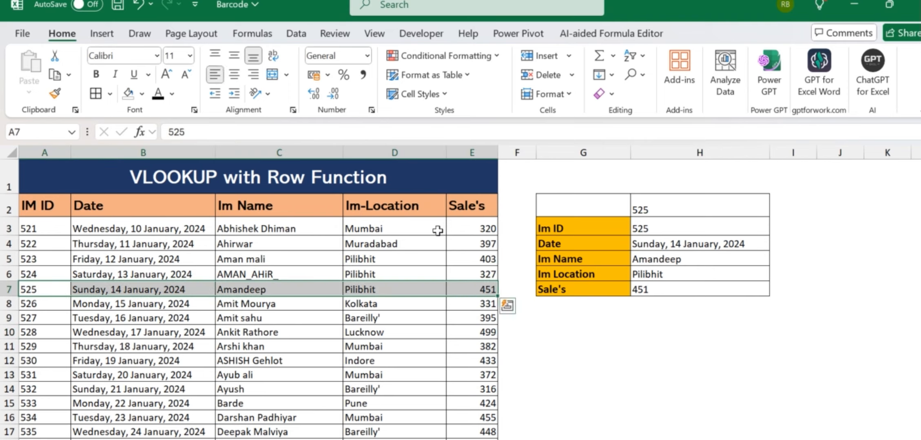
- Set the lookup ID to 529 and fill its record row A11:E11 green
{"action": "left_click", "coordinate": [347, 231]}
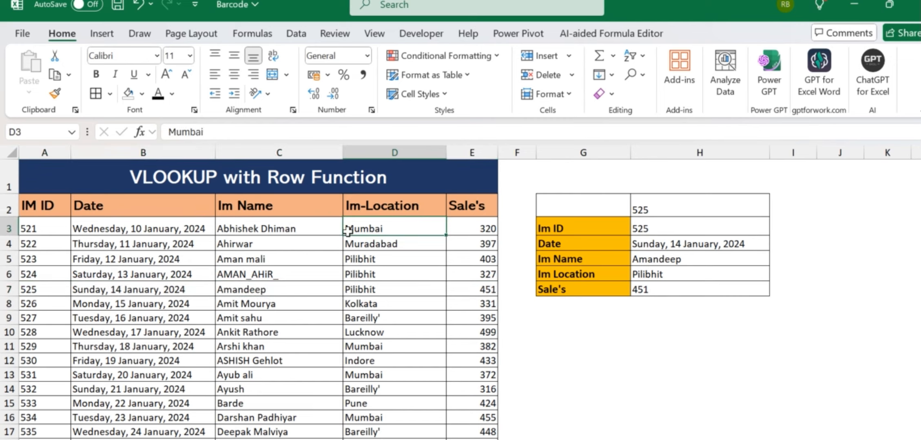
{"action": "left_click", "coordinate": [652, 202]}
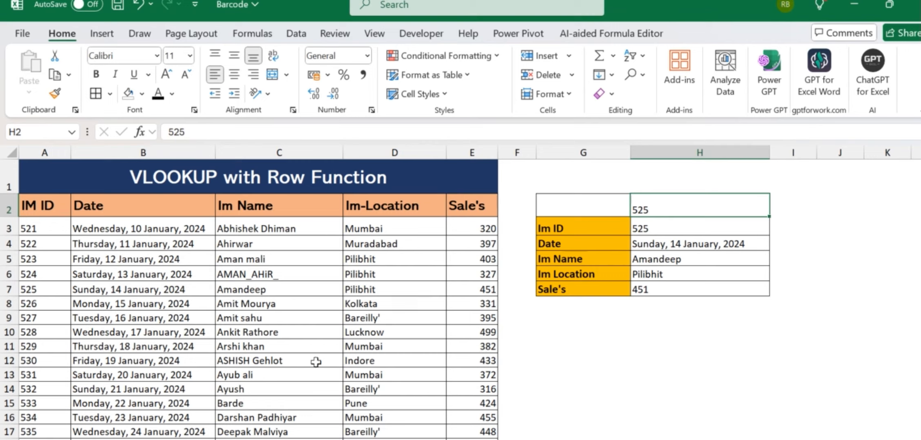
{"action": "left_click", "coordinate": [267, 347]}
{"action": "left_click", "coordinate": [671, 207]}
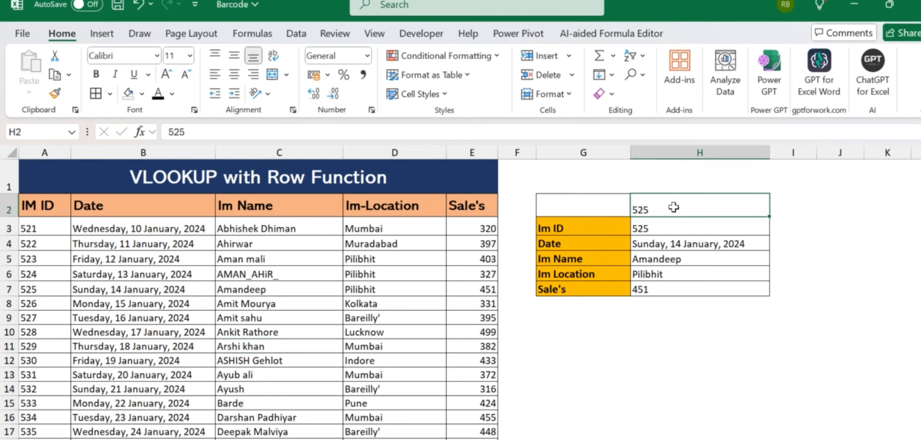
{"action": "type", "text": "529"}
{"action": "key", "text": "Return"}
{"action": "left_click_drag", "start_coordinate": [44, 347], "coordinate": [472, 346]}
{"action": "left_click", "coordinate": [142, 94]}
- Make record row A11:E11's text white and bold
{"action": "left_click", "coordinate": [188, 232]}
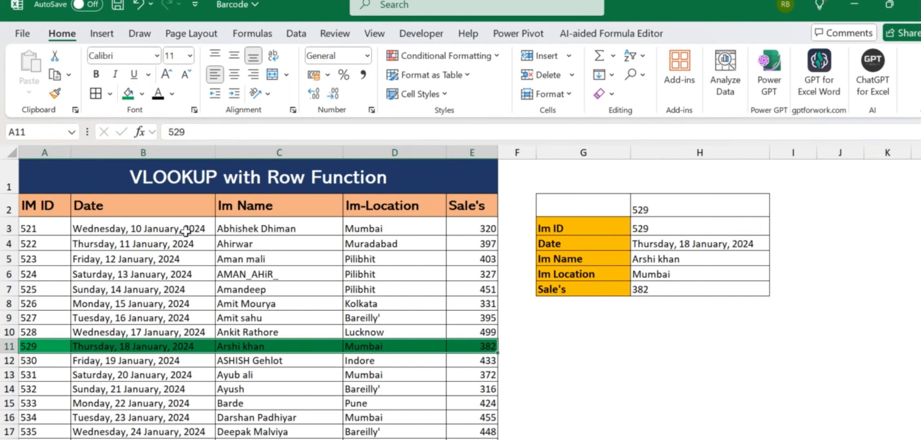
{"action": "left_click", "coordinate": [172, 94]}
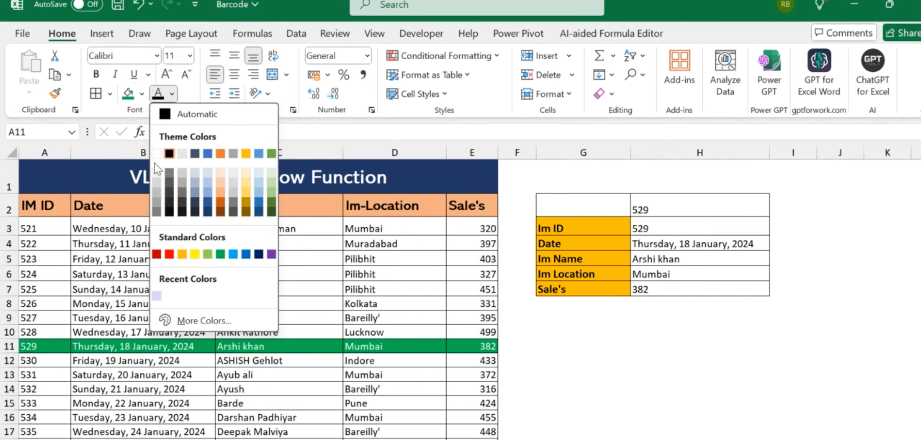
{"action": "left_click", "coordinate": [155, 147]}
{"action": "left_click", "coordinate": [154, 148]}
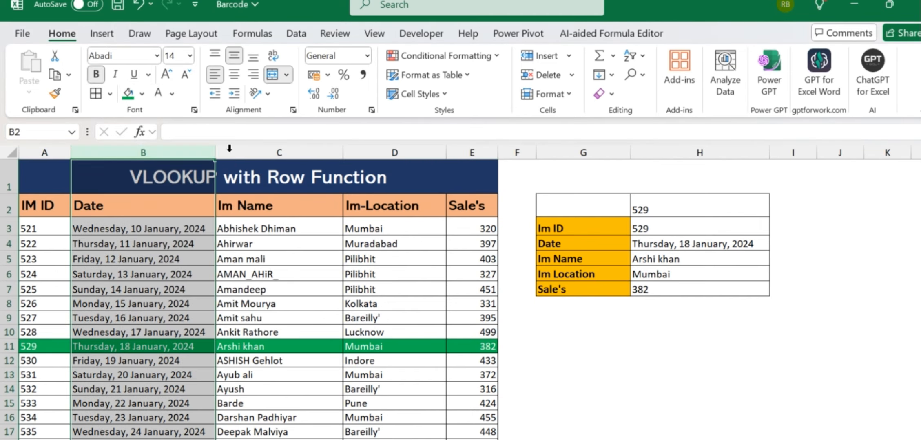
{"action": "left_click", "coordinate": [49, 352]}
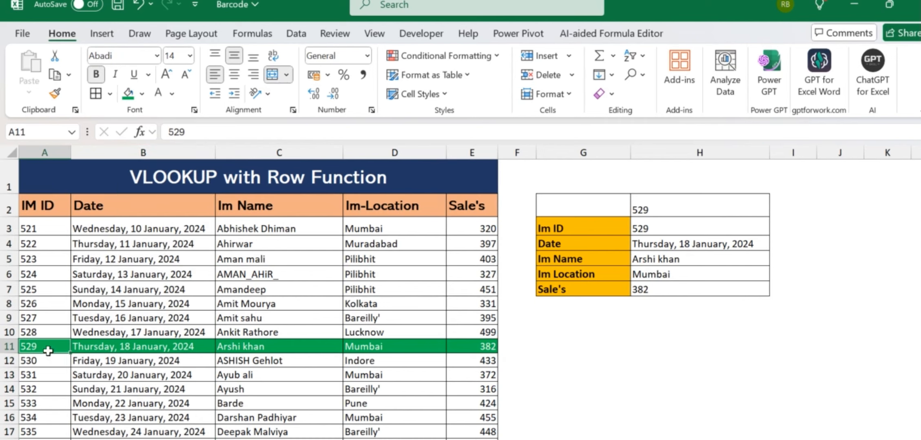
{"action": "key", "text": "ctrl+shift+Right"}
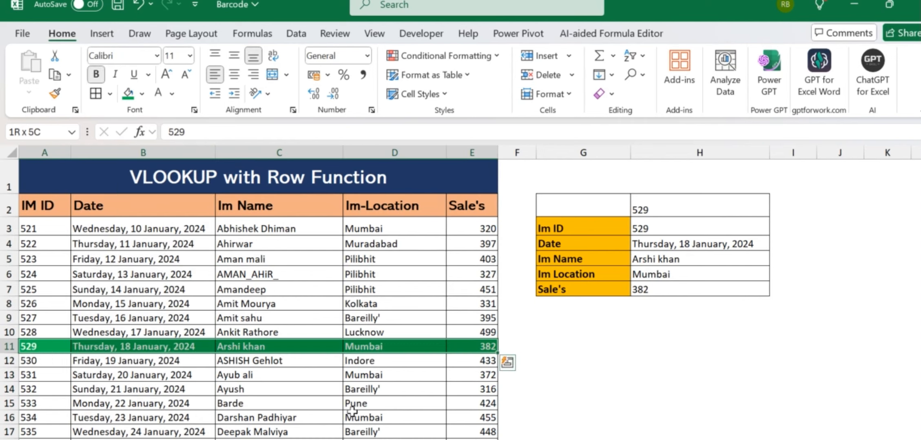
{"action": "left_click", "coordinate": [588, 404]}
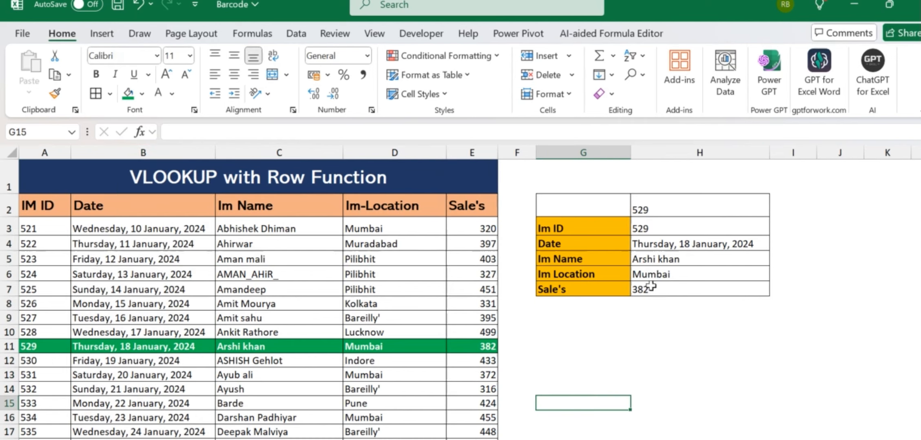
- Give the lookup results H3:H7 a green fill with bold white text
{"action": "left_click_drag", "start_coordinate": [672, 209], "coordinate": [664, 289]}
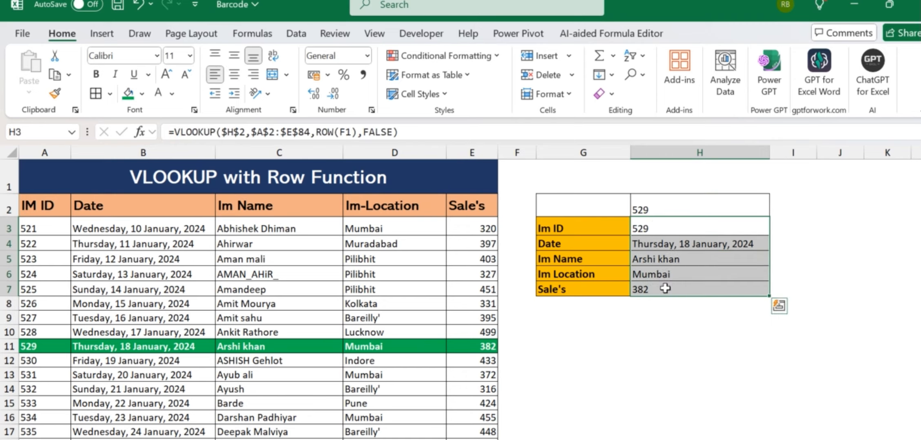
{"action": "left_click", "coordinate": [128, 93]}
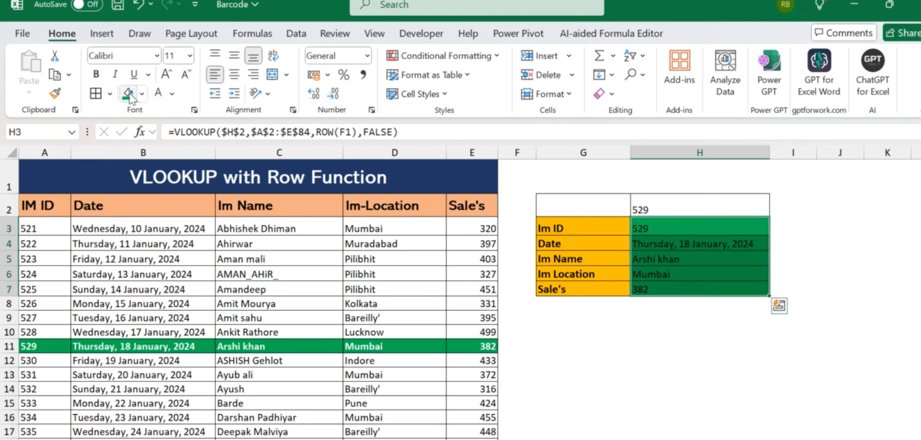
{"action": "left_click", "coordinate": [158, 93]}
{"action": "key", "text": "ctrl+b"}
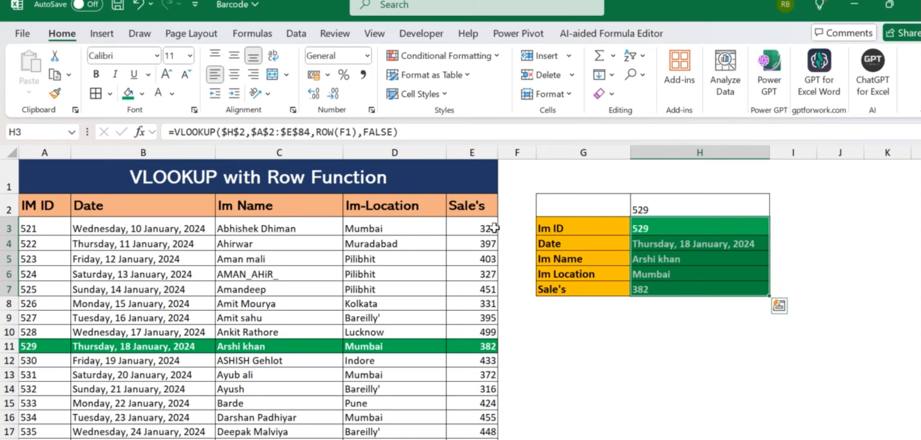
{"action": "left_click", "coordinate": [753, 349]}
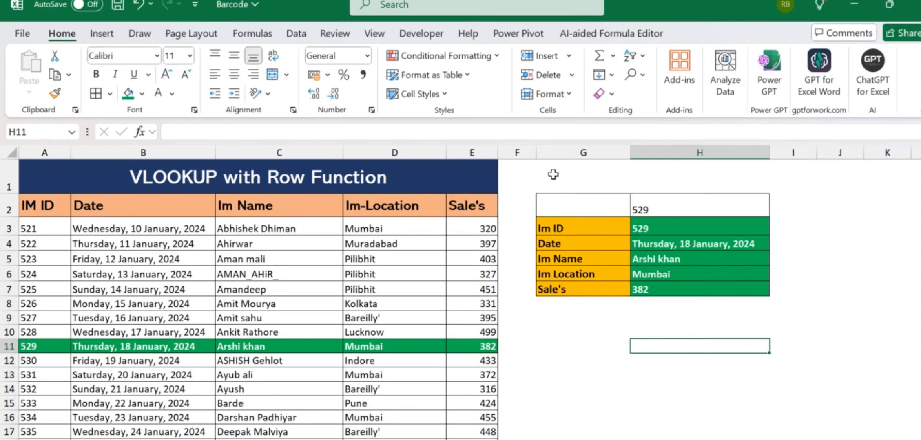
{"action": "left_click_drag", "start_coordinate": [553, 175], "coordinate": [679, 175]}
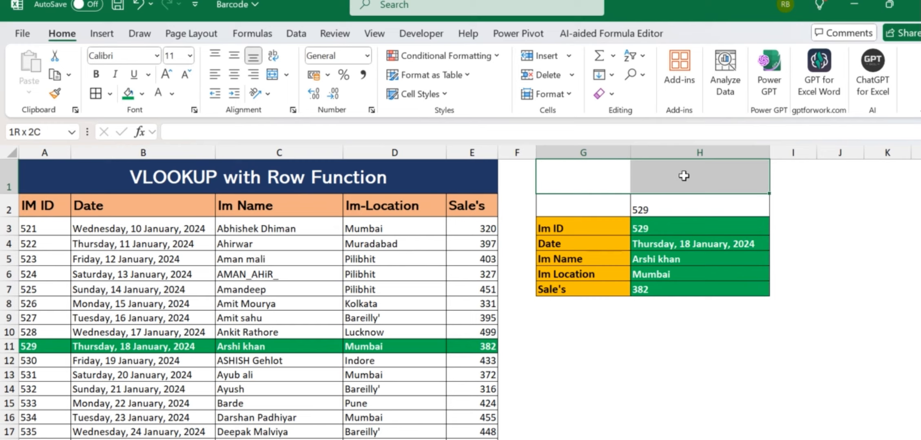
- Merge G1:H1 and enter the title 'Avanced Excel Vlookup+Row Function', fixing the typos
{"action": "key", "text": "alt+h"}
{"action": "type", "text": "mc"}
{"action": "type", "text": "A"}
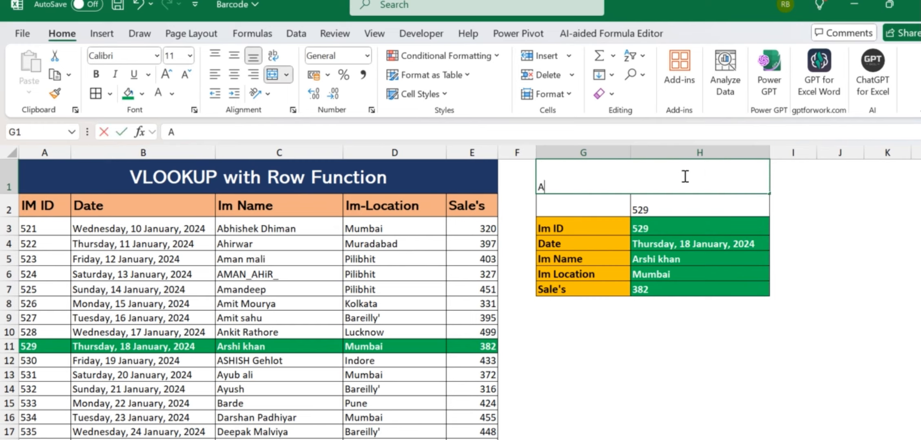
{"action": "type", "text": "vanced"}
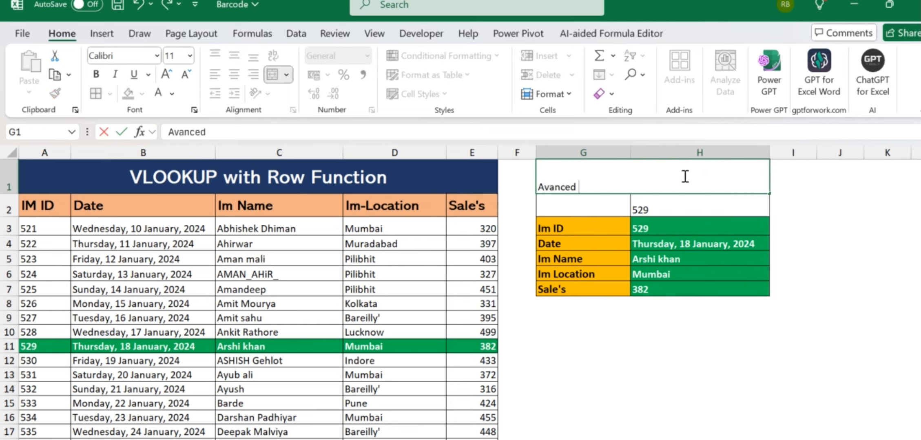
{"action": "type", "text": " Excel VL"}
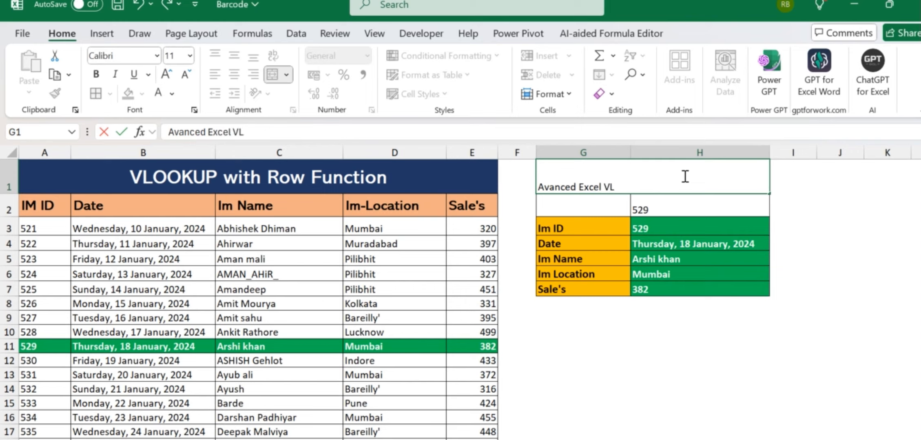
{"action": "type", "text": "ookup+R"}
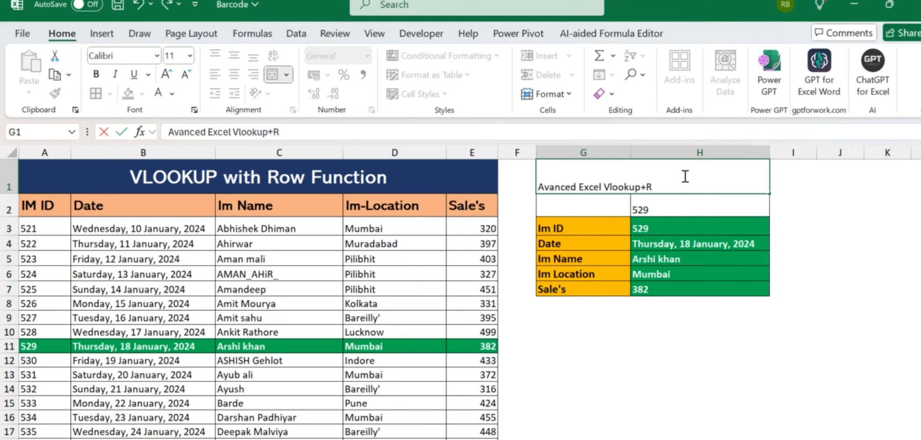
{"action": "type", "text": "ow Funmction"}
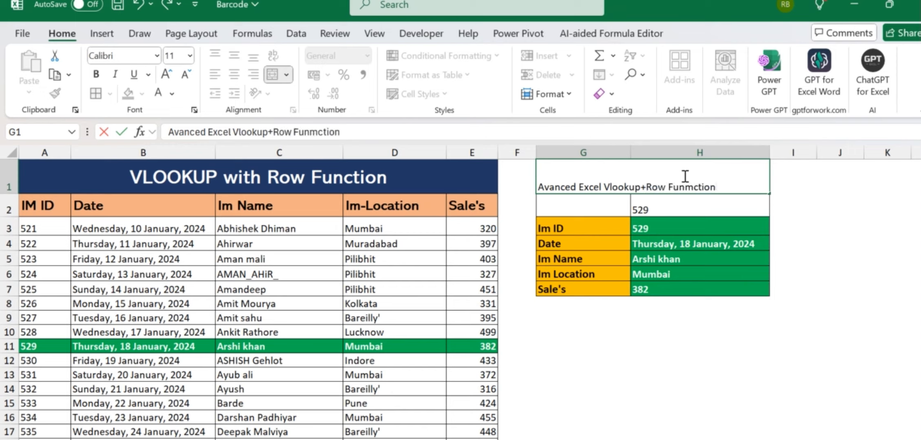
{"action": "key", "text": "BackSpace"}
{"action": "key", "text": "BackSpace"}
{"action": "key", "text": "BackSpace"}
{"action": "key", "text": "BackSpace"}
{"action": "type", "text": "tion"}
{"action": "key", "text": "BackSpace"}
{"action": "key", "text": "BackSpace"}
{"action": "key", "text": "BackSpace"}
{"action": "key", "text": "BackSpace"}
{"action": "type", "text": "ction"}
{"action": "key", "text": "Return"}
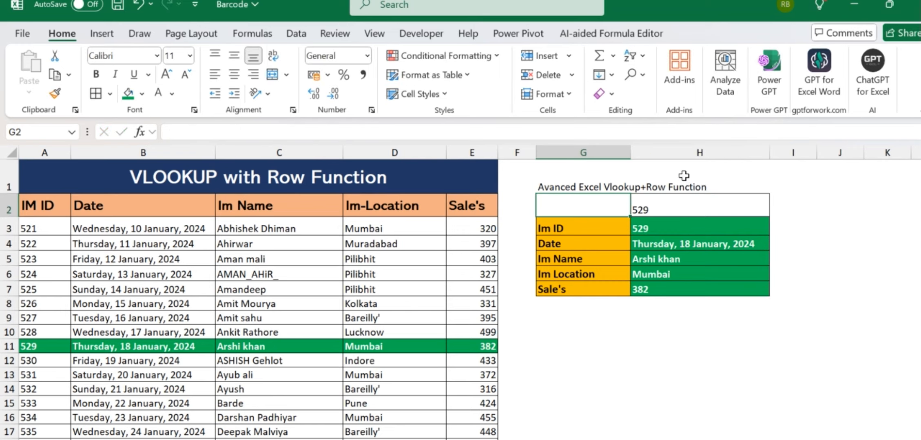
- Center the merged title both vertically and horizontally
{"action": "left_click", "coordinate": [683, 176]}
{"action": "key", "text": "alt+h"}
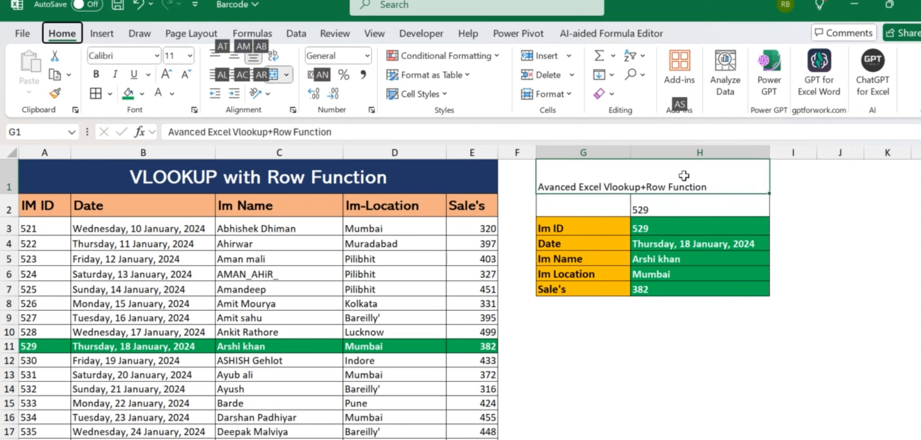
{"action": "key", "text": "a"}
{"action": "key", "text": "m"}
{"action": "key", "text": "alt+h"}
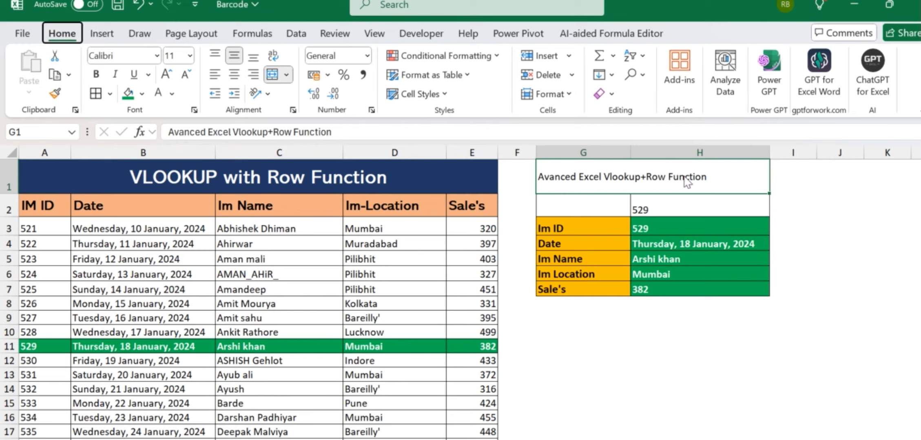
{"action": "key", "text": "a"}
{"action": "key", "text": "c"}
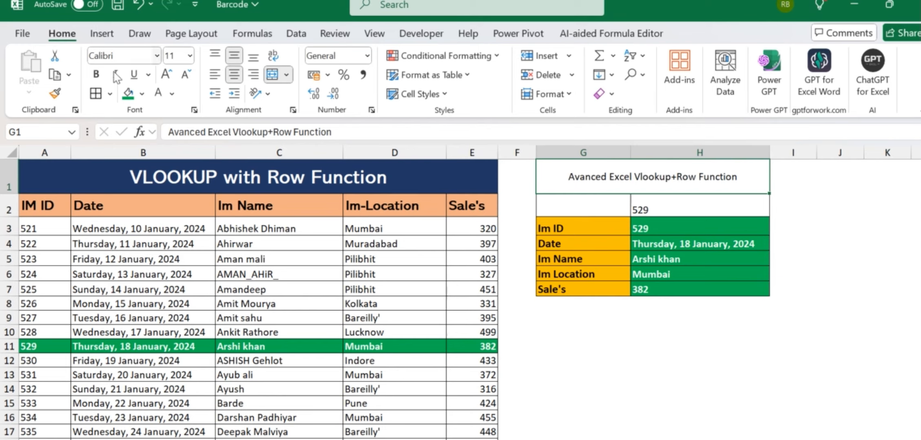
- Give the title a dark orange fill with white text at size 14
{"action": "left_click", "coordinate": [142, 94]}
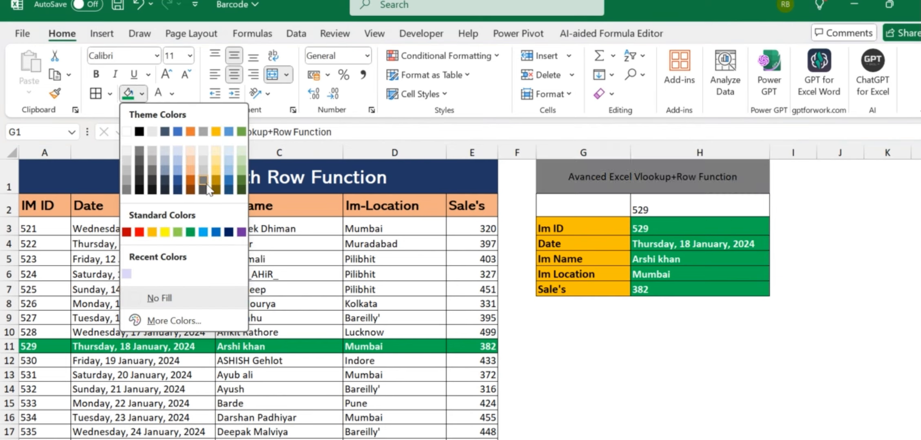
{"action": "left_click", "coordinate": [194, 178]}
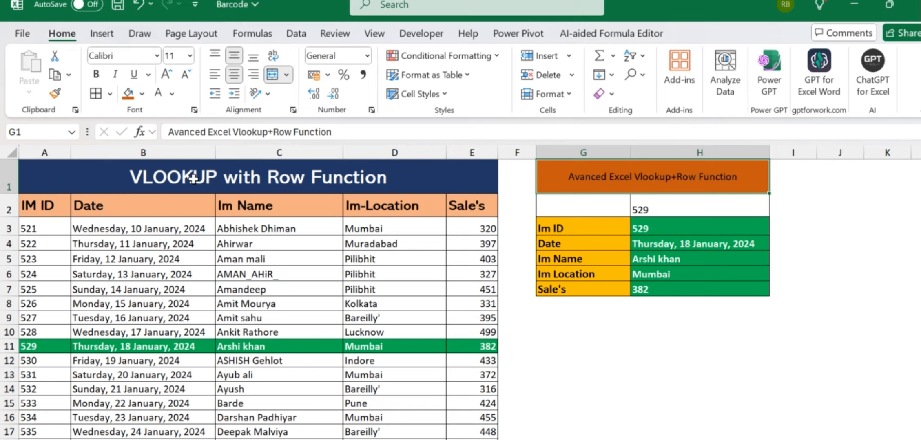
{"action": "left_click", "coordinate": [157, 91]}
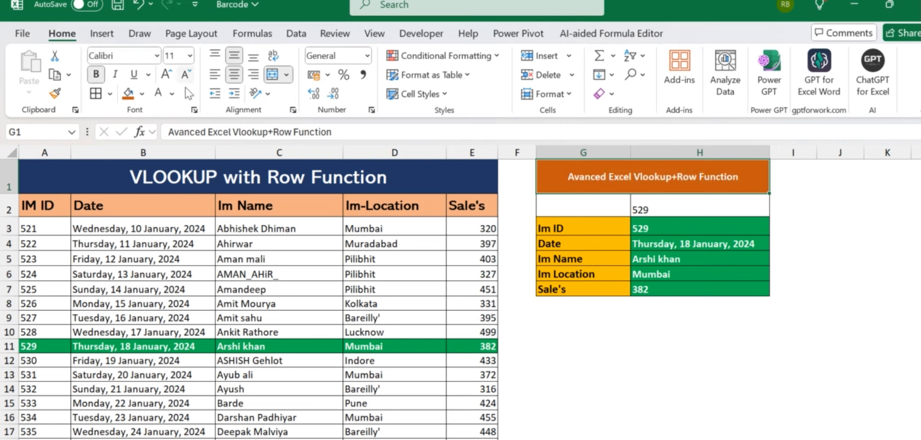
{"action": "left_click", "coordinate": [189, 55]}
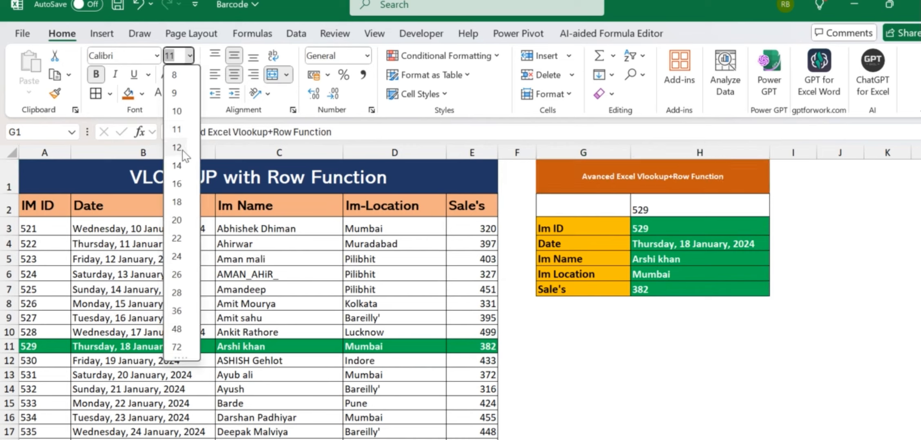
{"action": "left_click", "coordinate": [182, 166]}
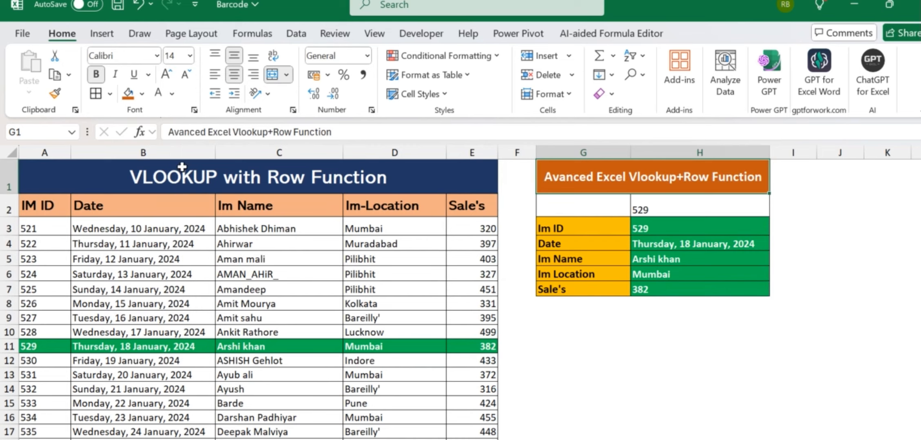
{"action": "left_click", "coordinate": [663, 333]}
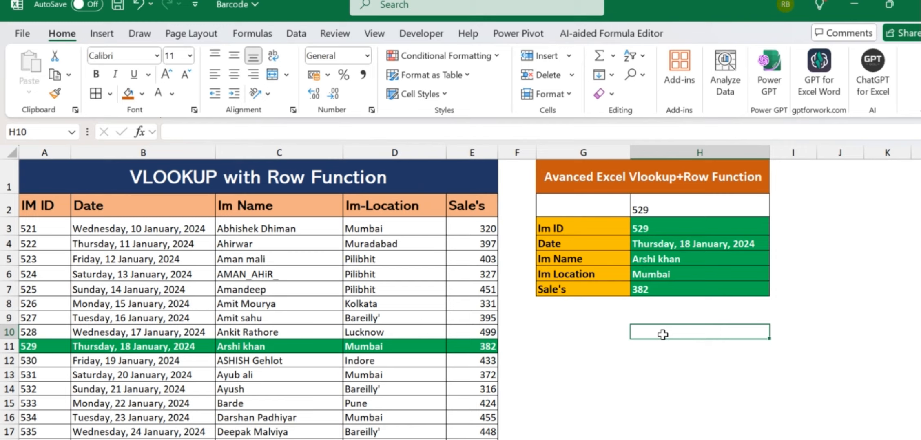
{"action": "left_click", "coordinate": [788, 303]}
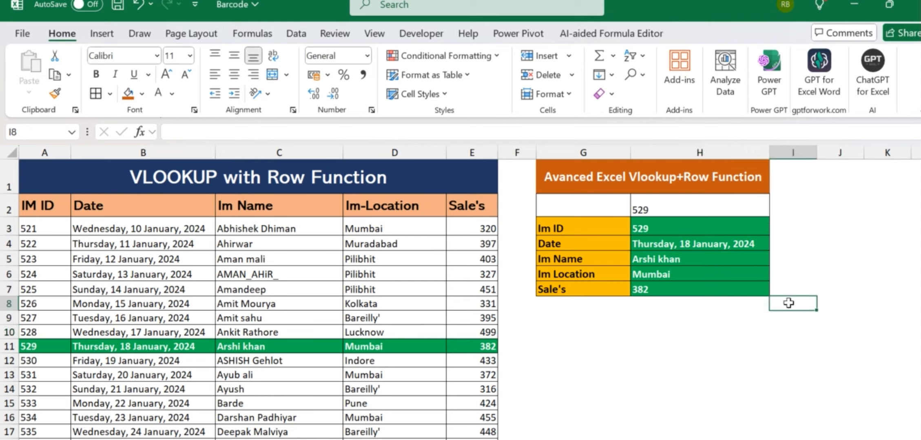